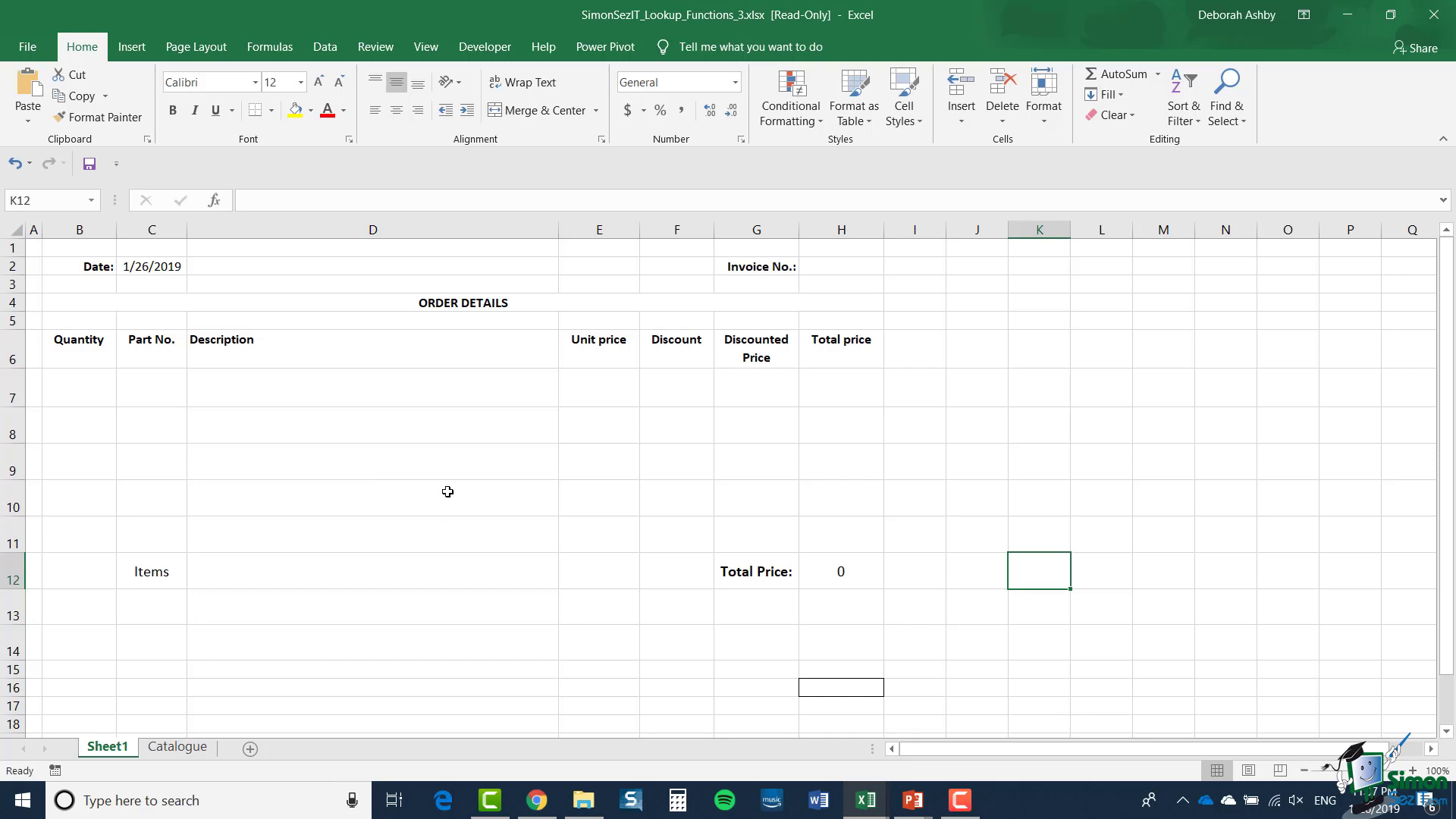
Select Part No. cell C7 on Sheet1, then view the top of the Catalogue sheet.
click(166, 387)
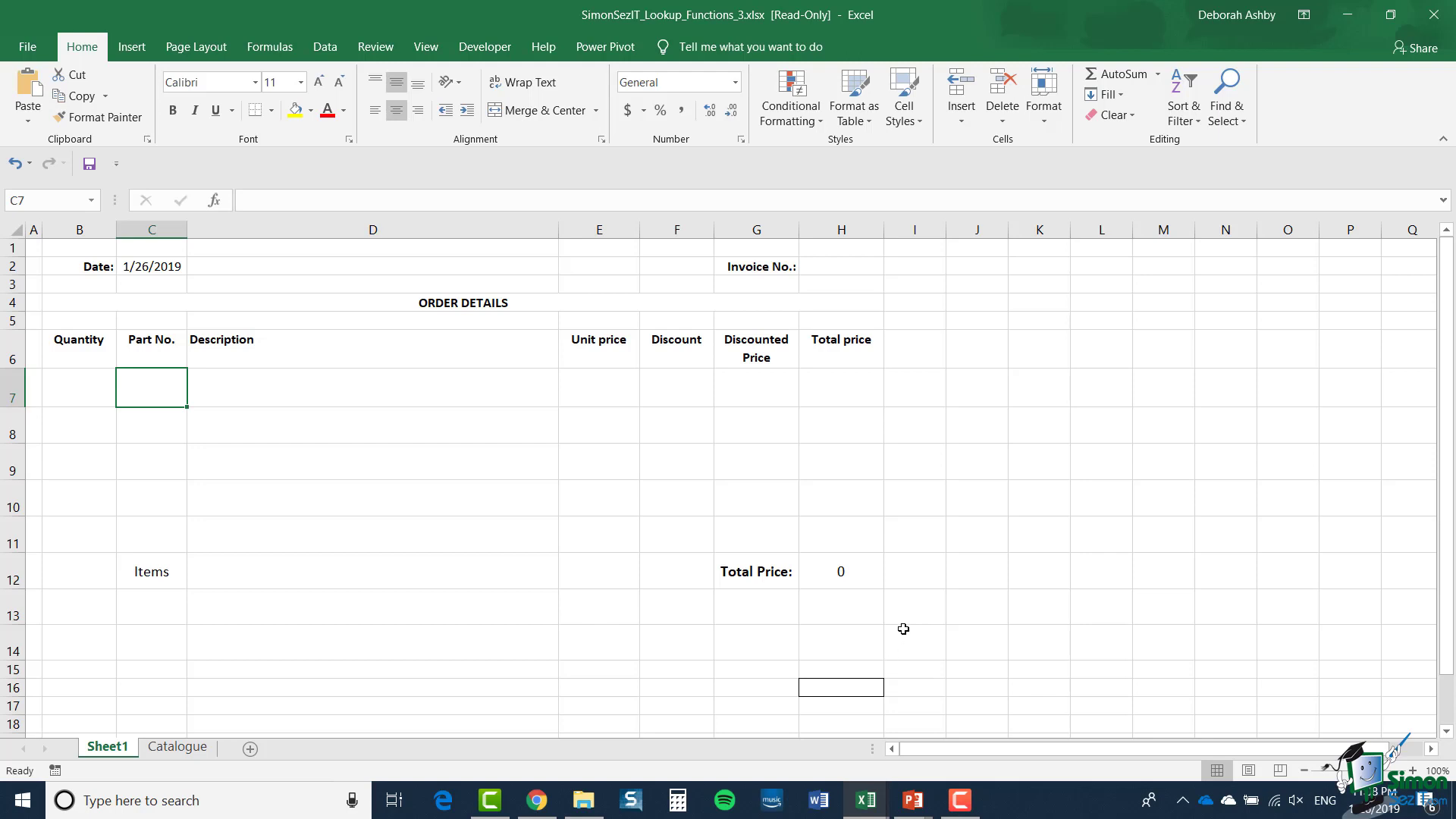
click(203, 747)
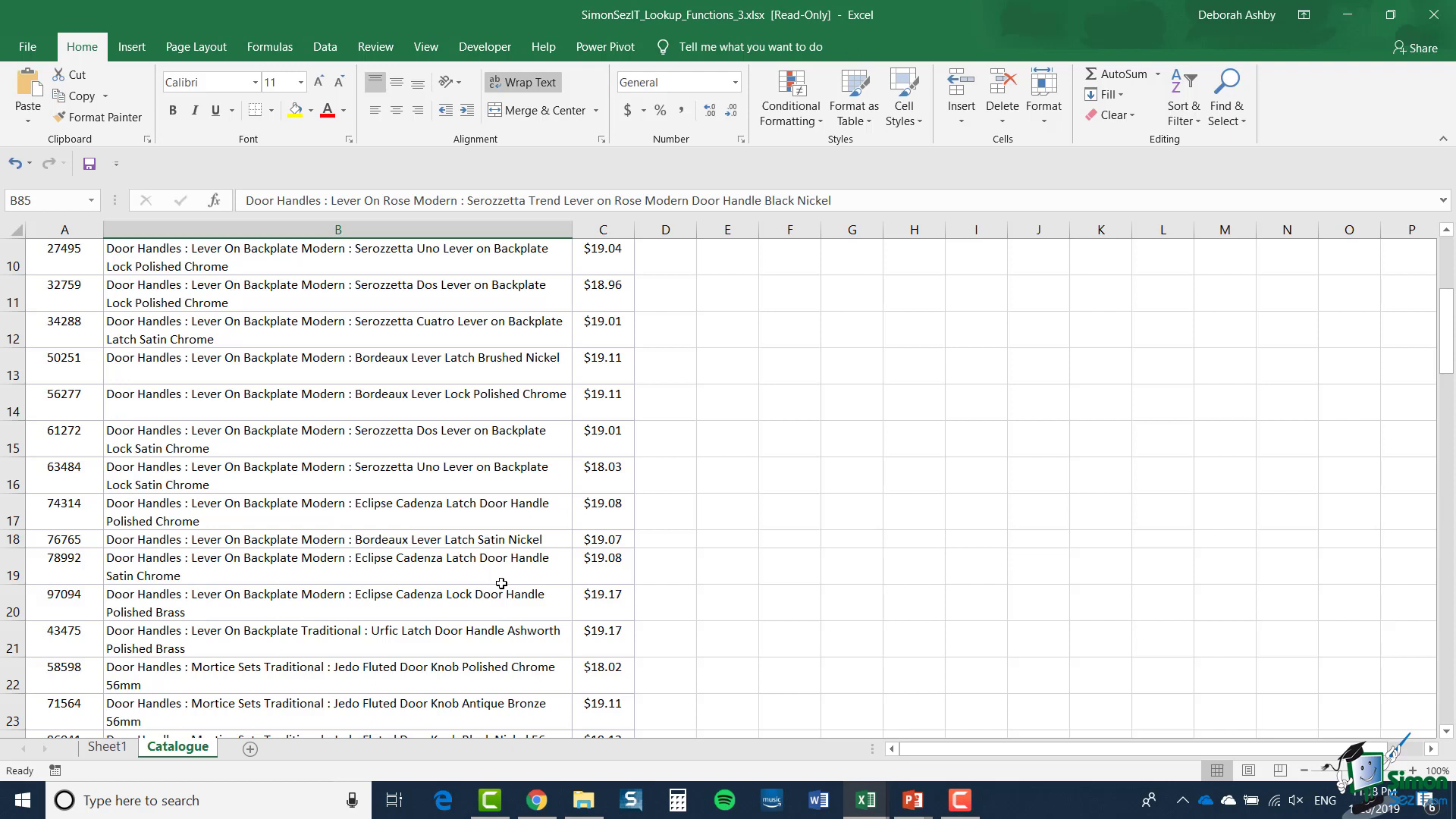
click(381, 566)
scroll(381, 566, up, 3)
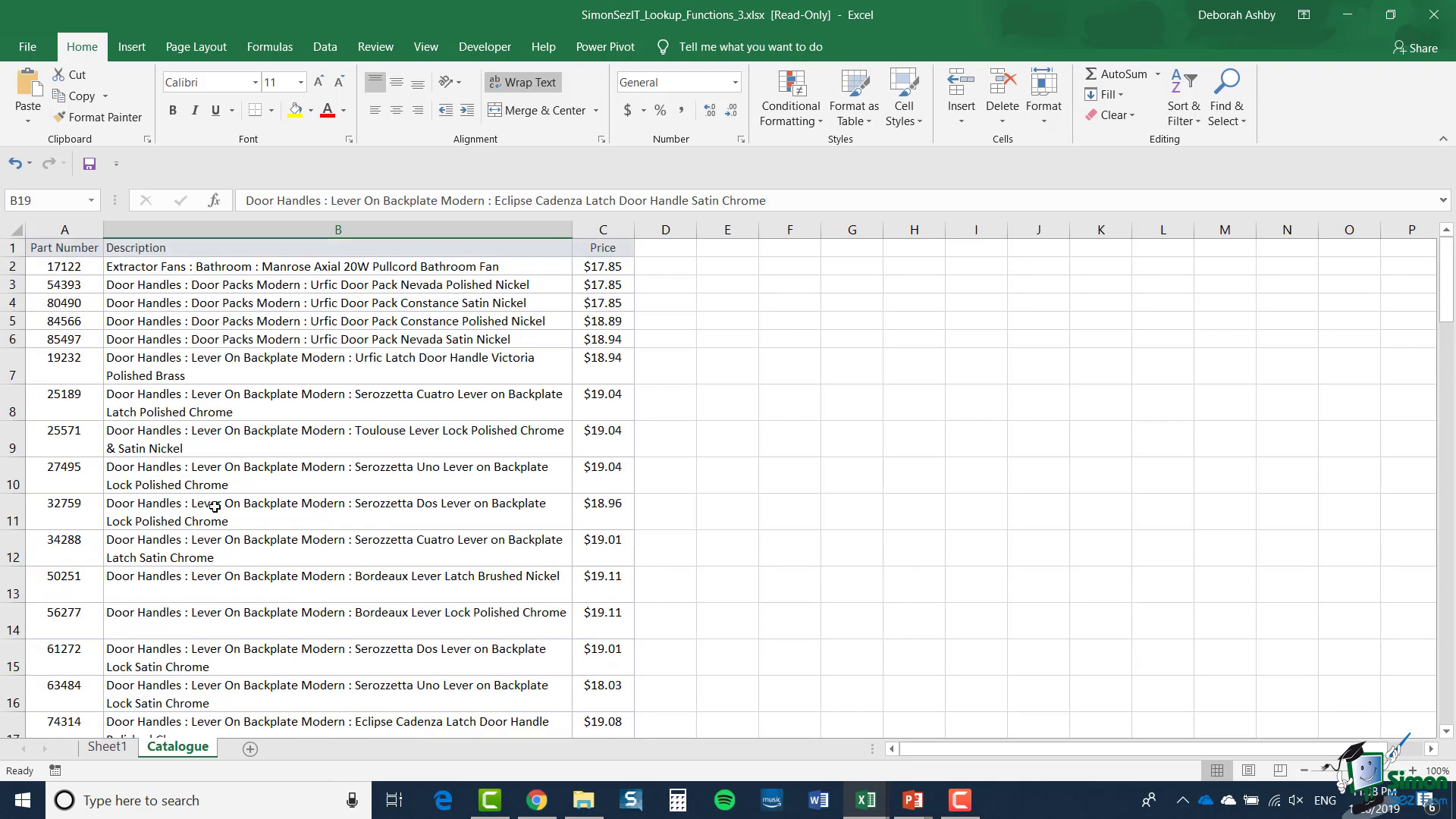
Inspect the catalogue's Part Number, Description and Price columns (A–C).
click(62, 230)
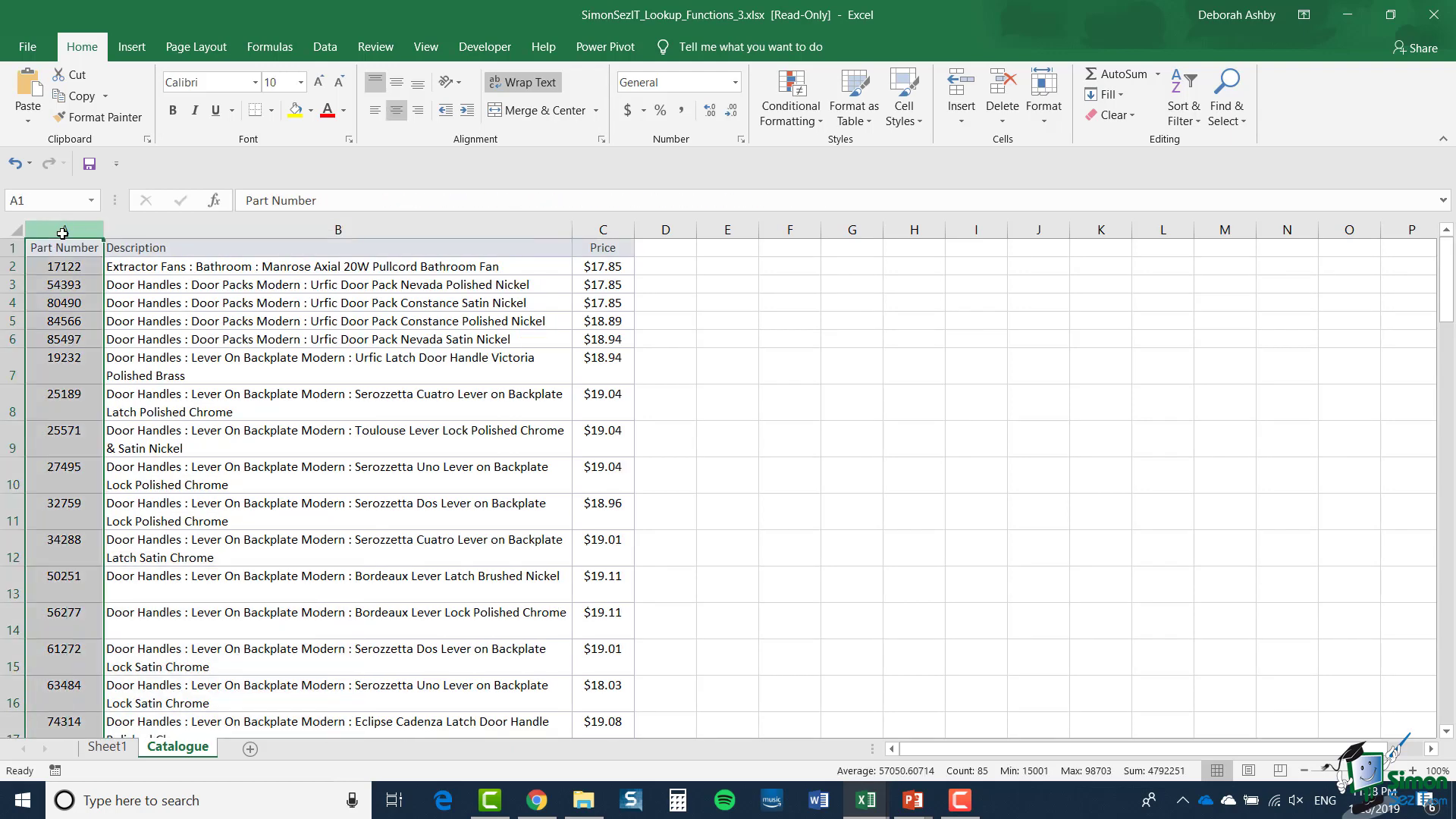
click(332, 230)
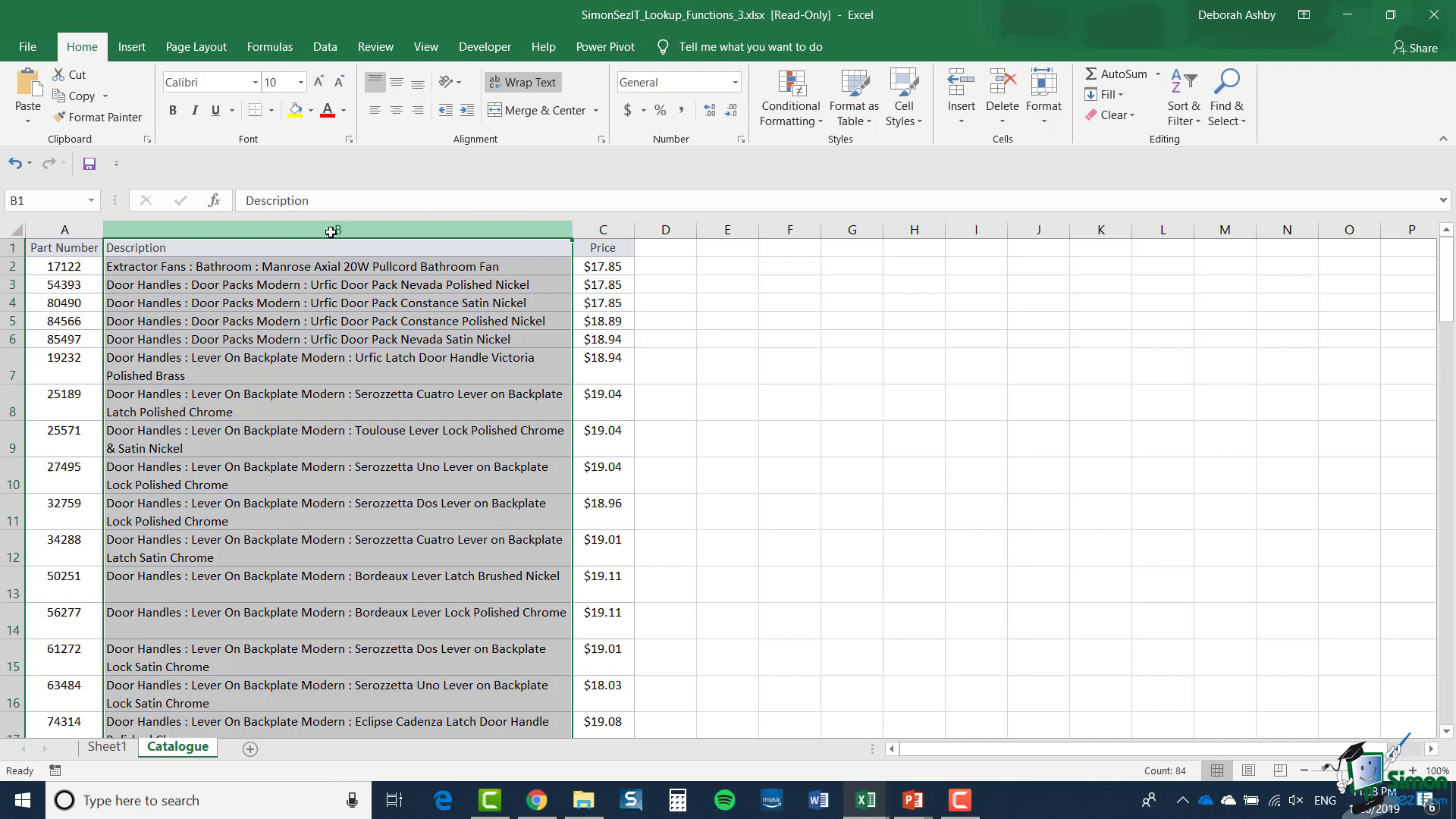
click(624, 232)
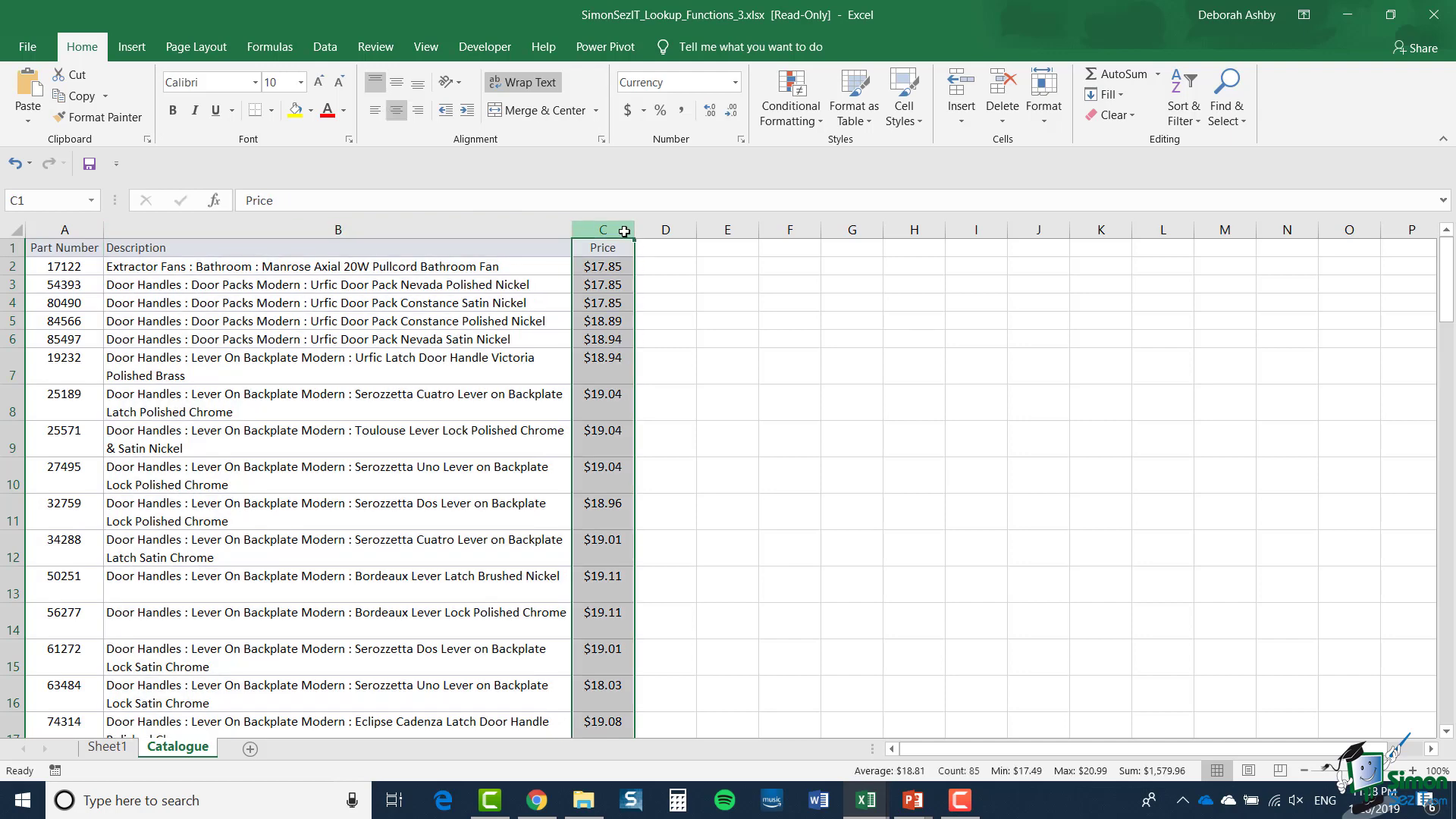
click(789, 366)
Check Description cell D7 on Sheet1 against the Catalogue sheet.
click(108, 747)
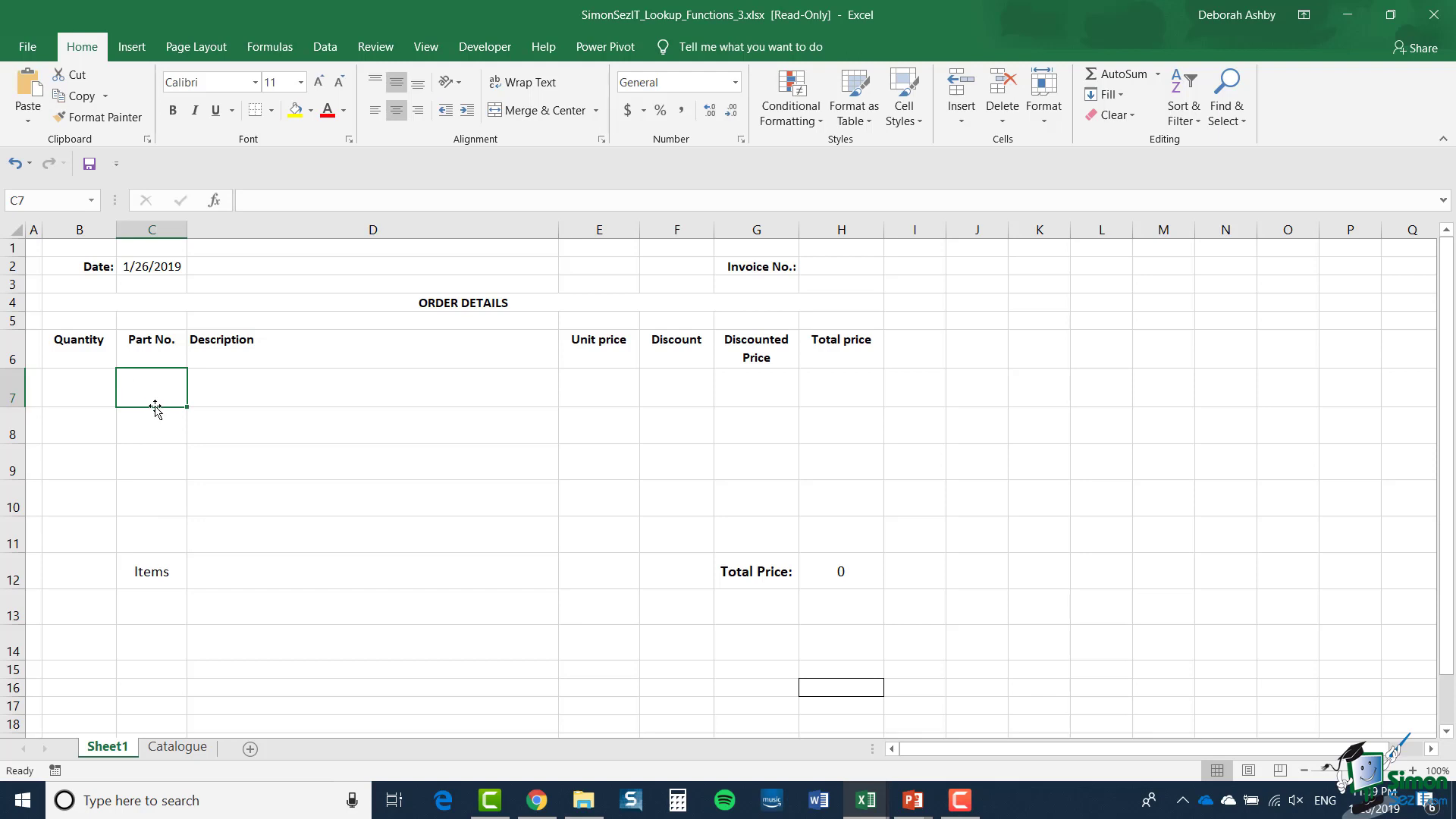
click(311, 399)
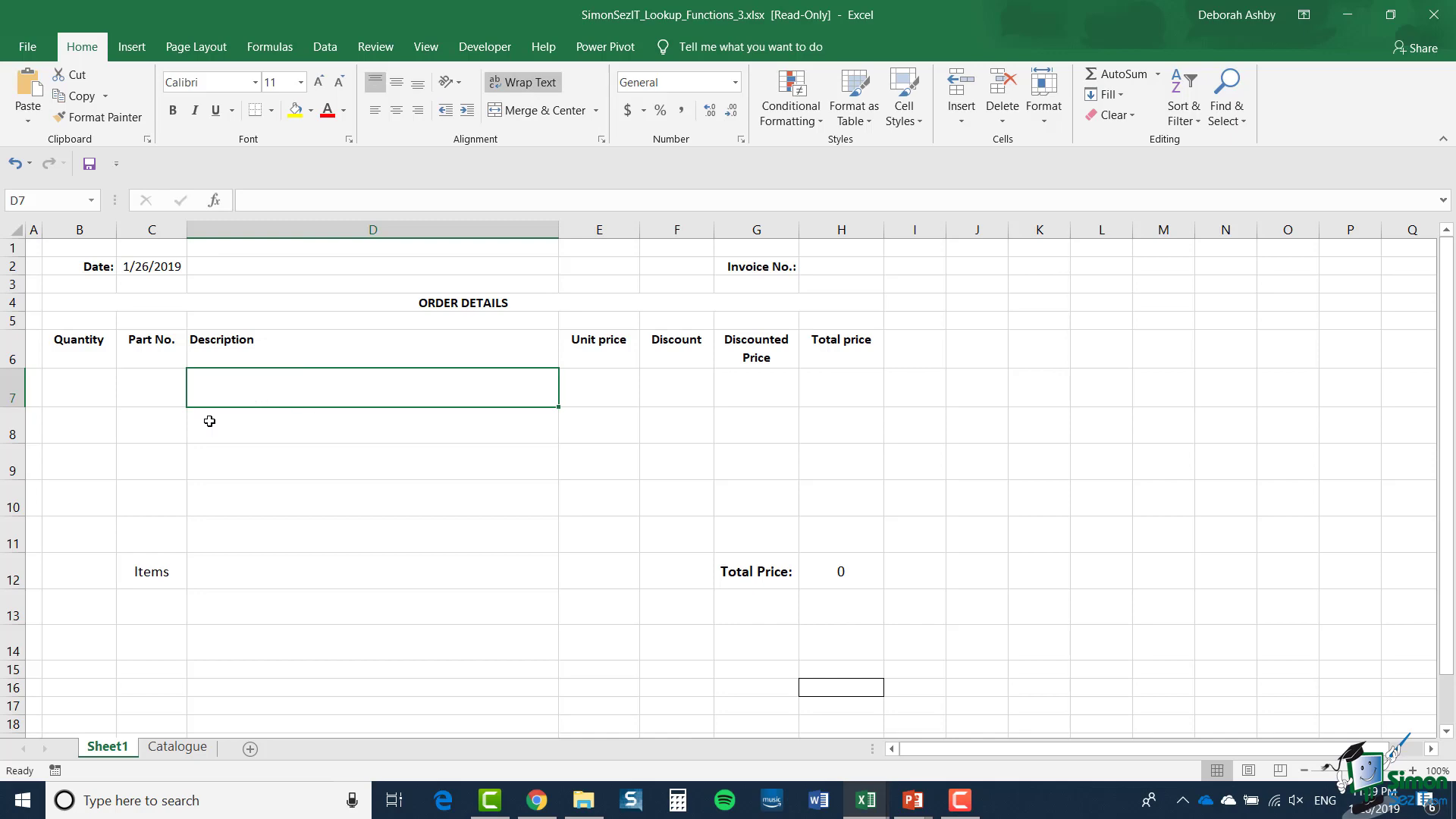
click(194, 751)
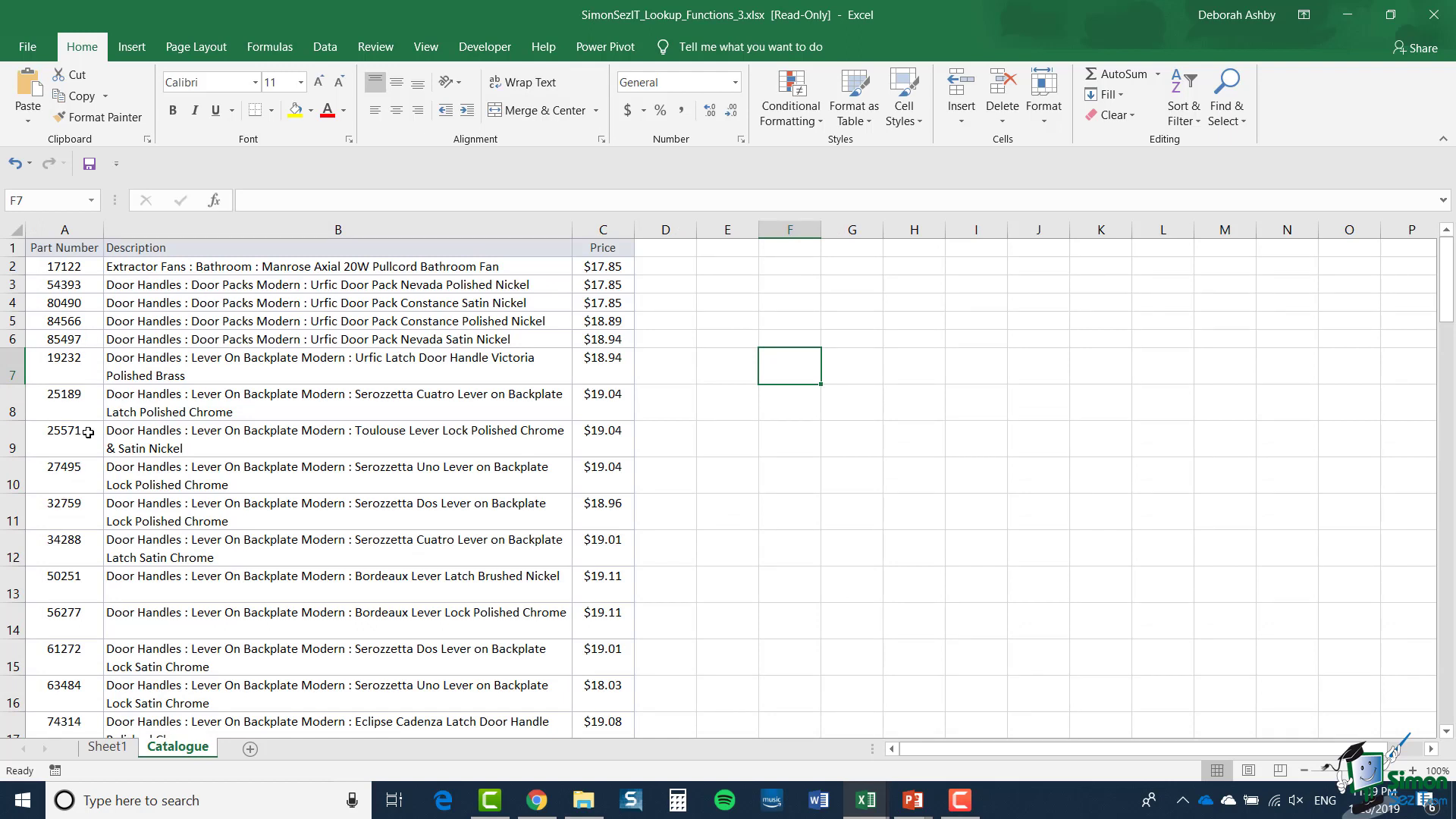
click(115, 748)
Select the whole Catalogue table from A1 down to C85.
key(ctrl+Page_Down)
drag(64, 249, 587, 370)
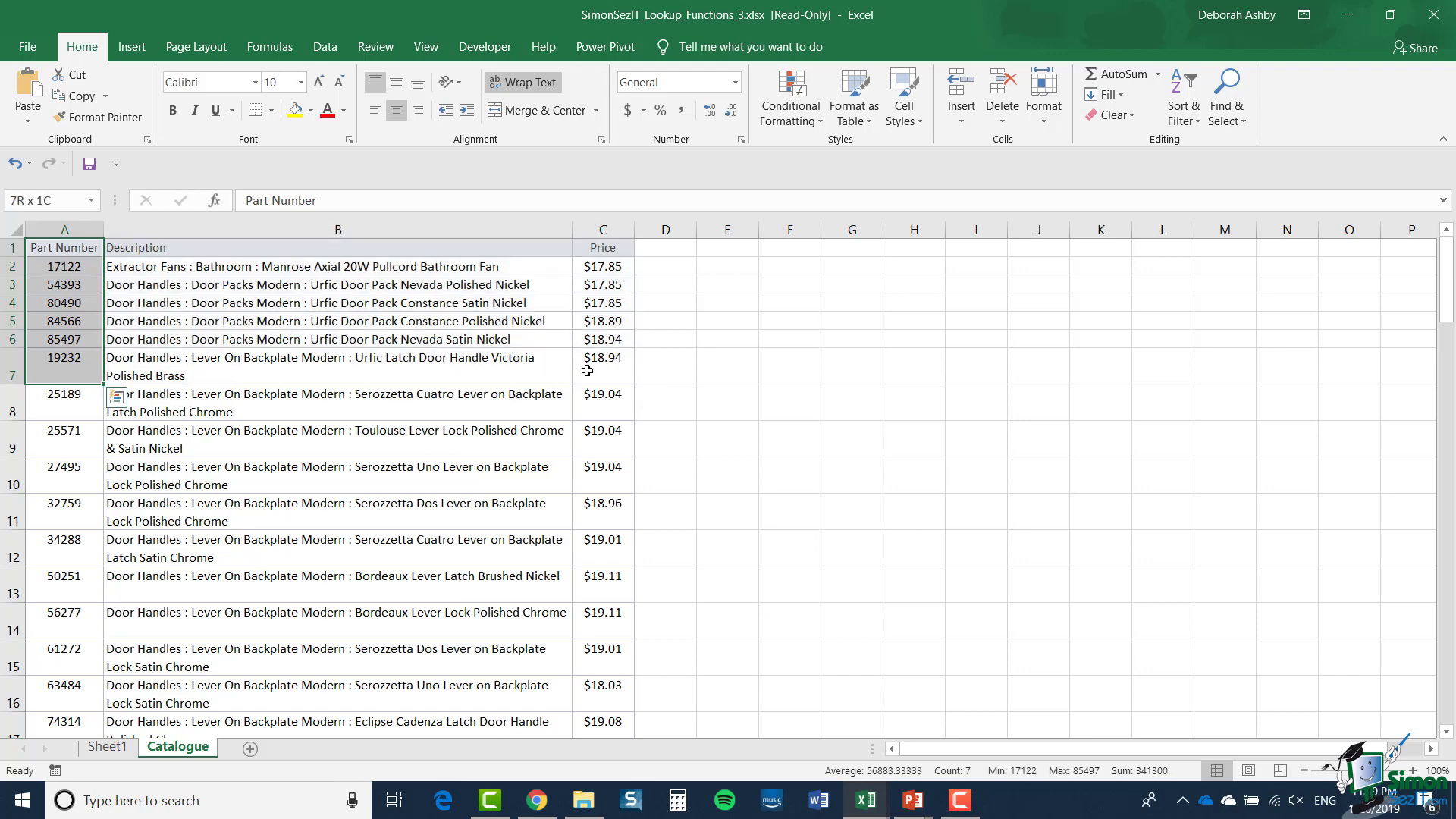
key(ctrl+shift+Down)
key(ctrl+BackSpace)
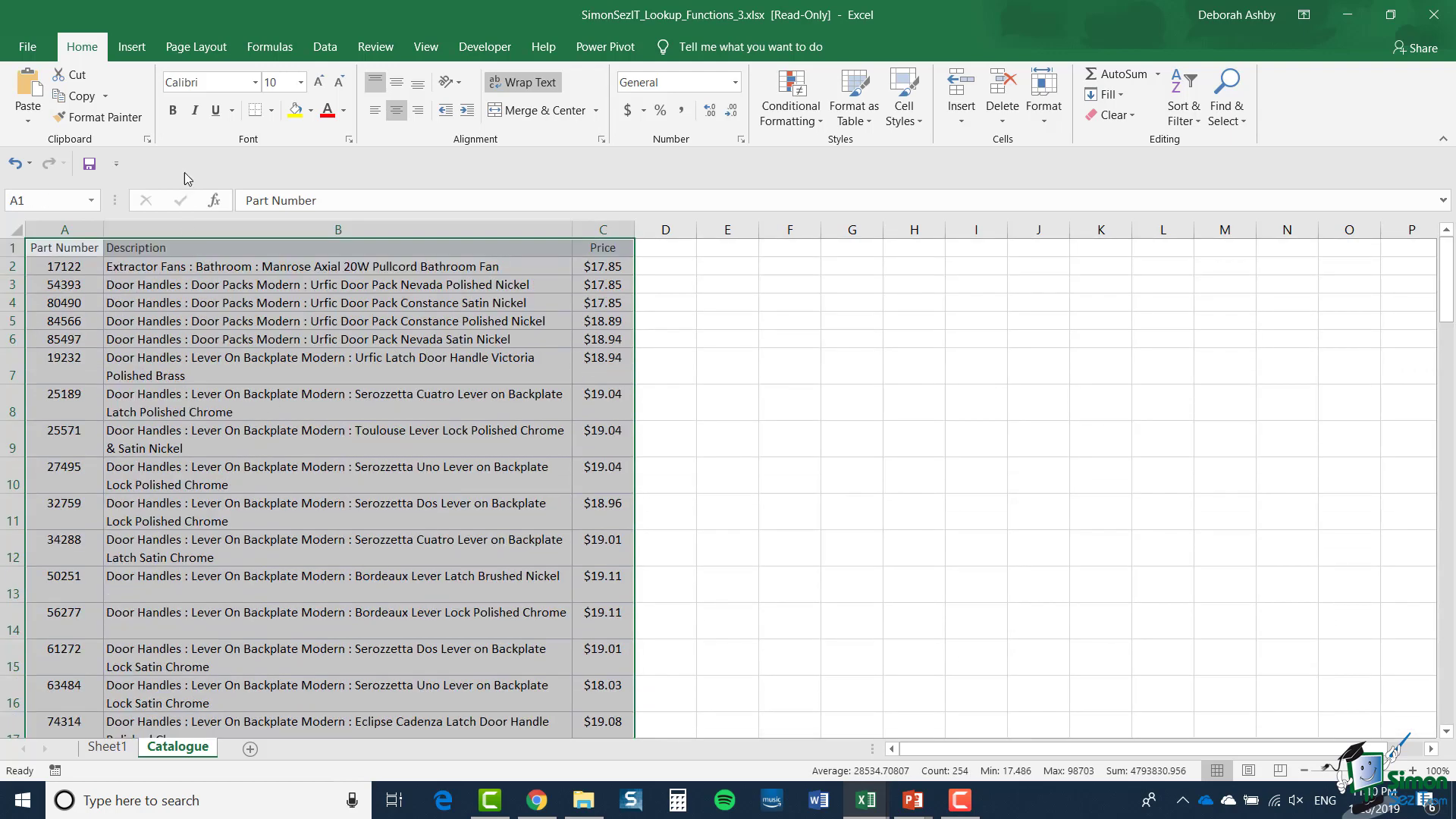
Define the name PartsCatalog for the selected table, dismissing the name-exists warning.
click(270, 49)
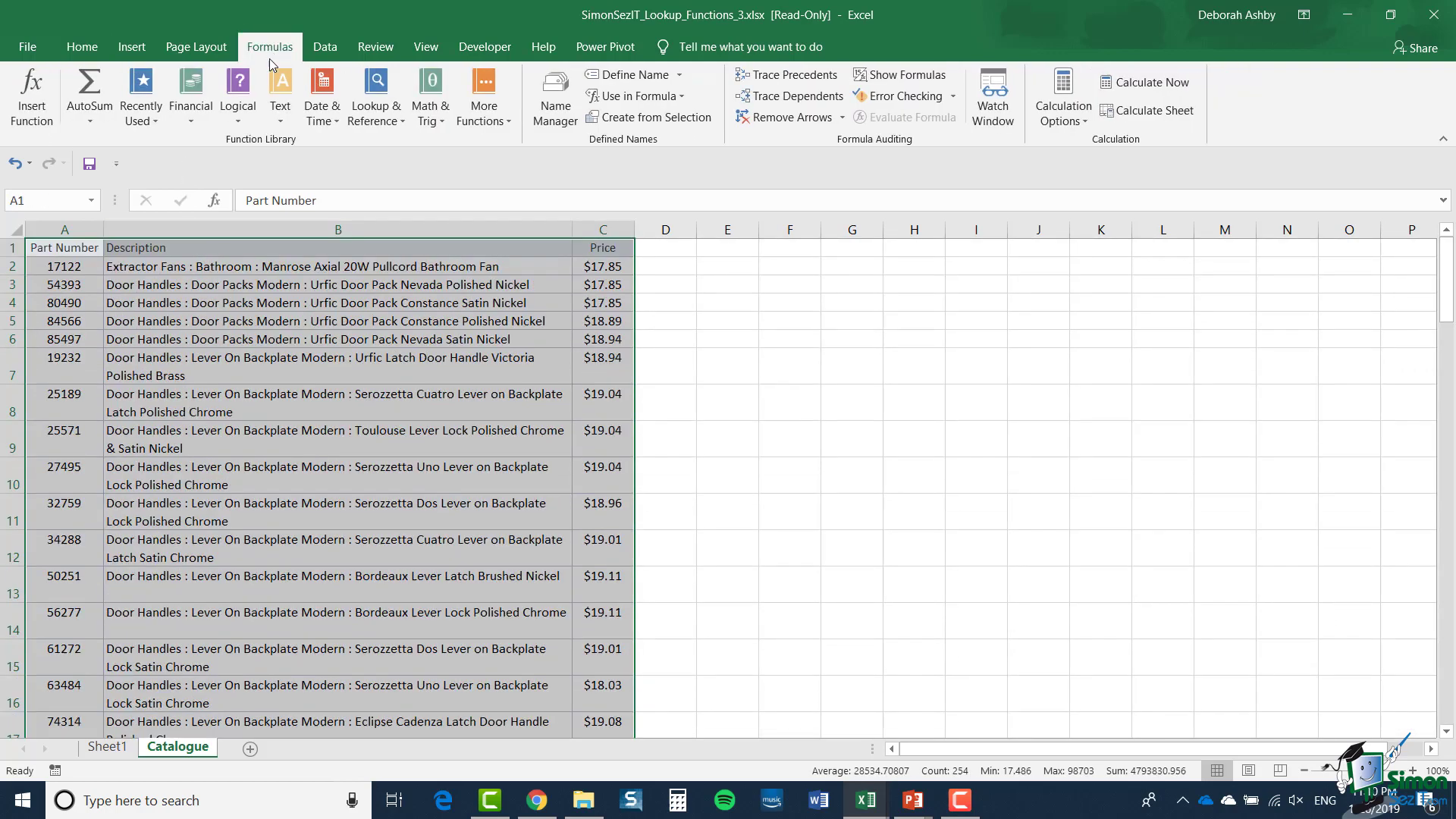
click(636, 74)
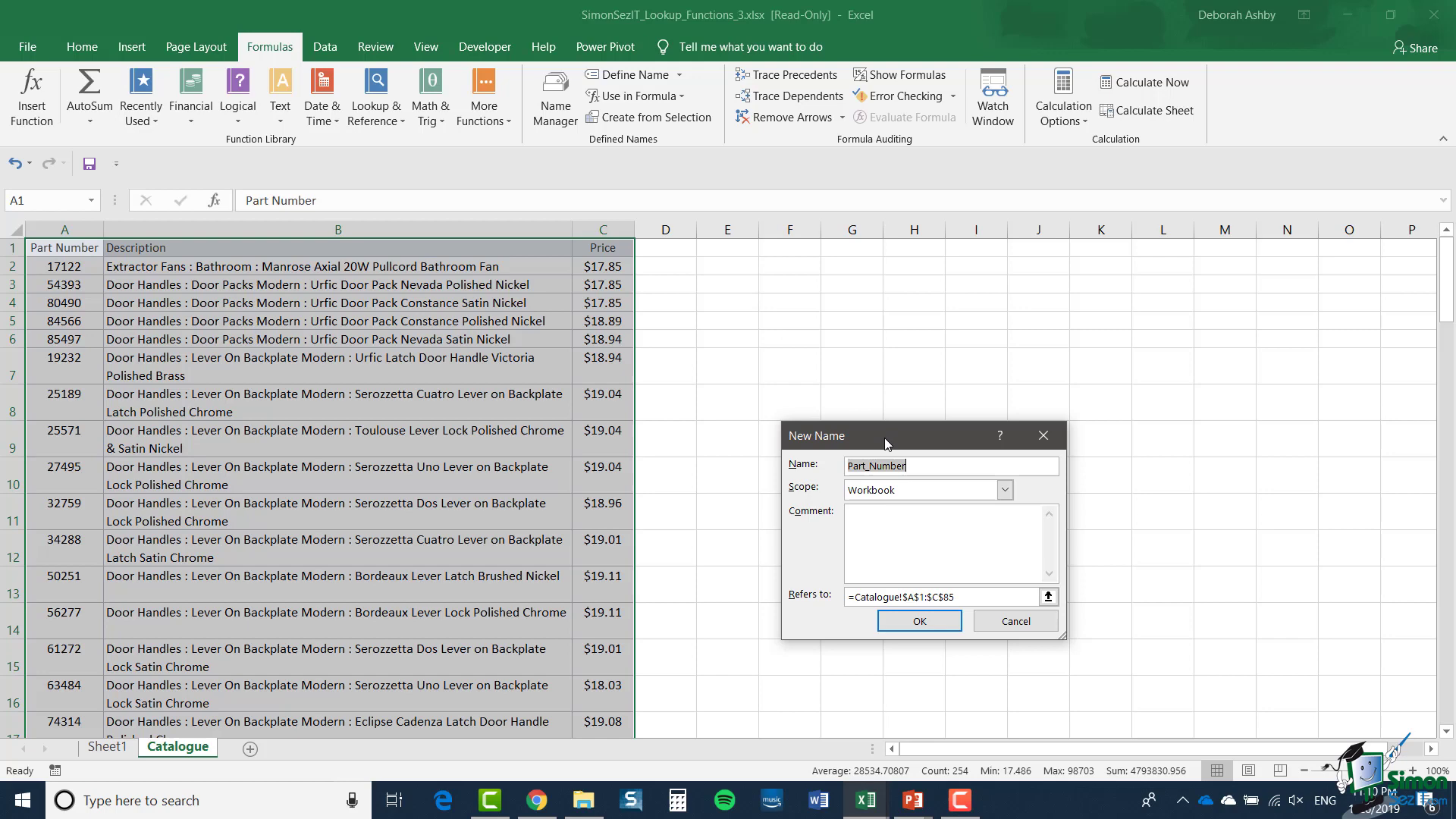
drag(886, 443, 794, 295)
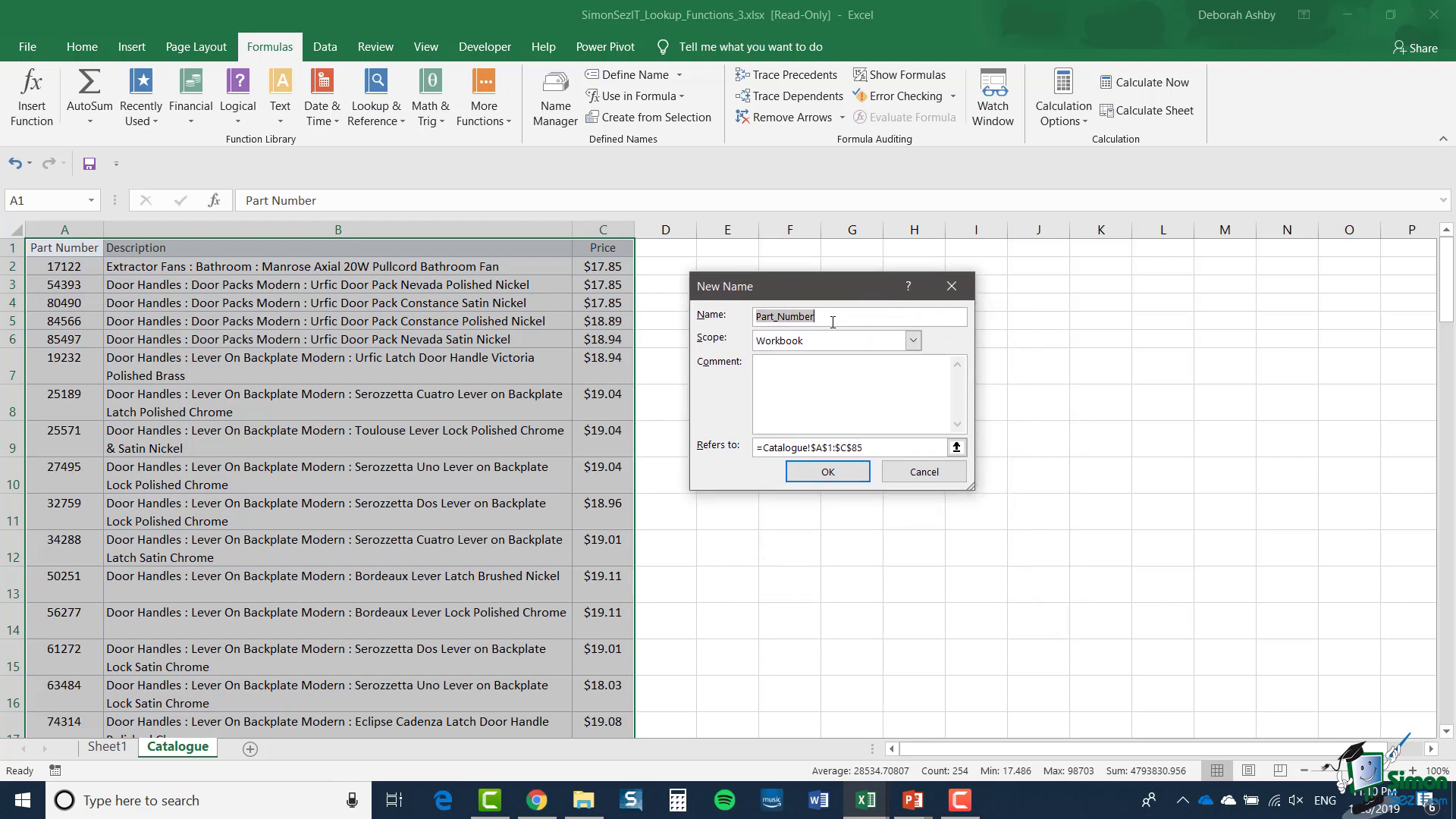
text(PartsCatalog)
click(829, 472)
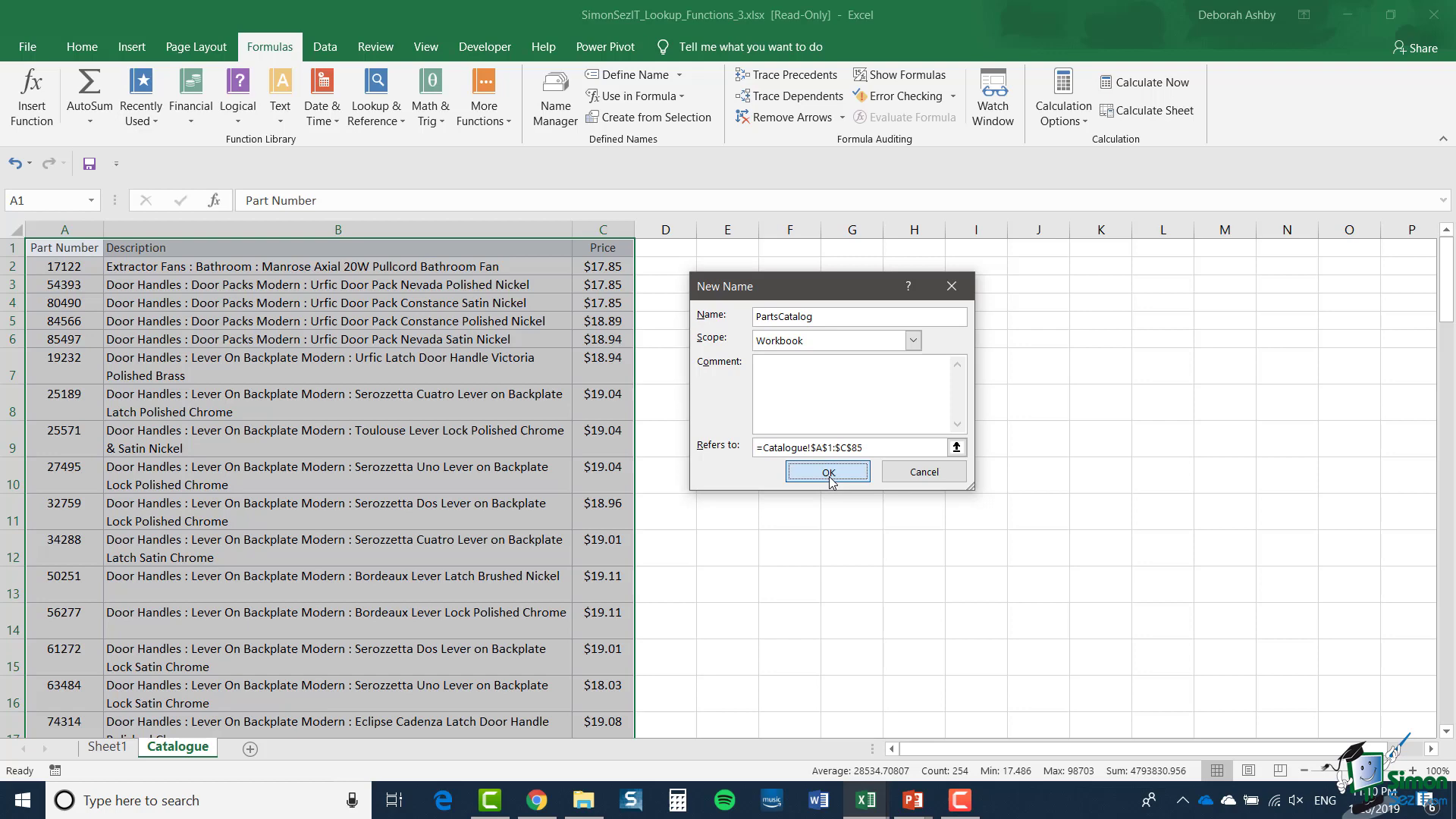
key(Return)
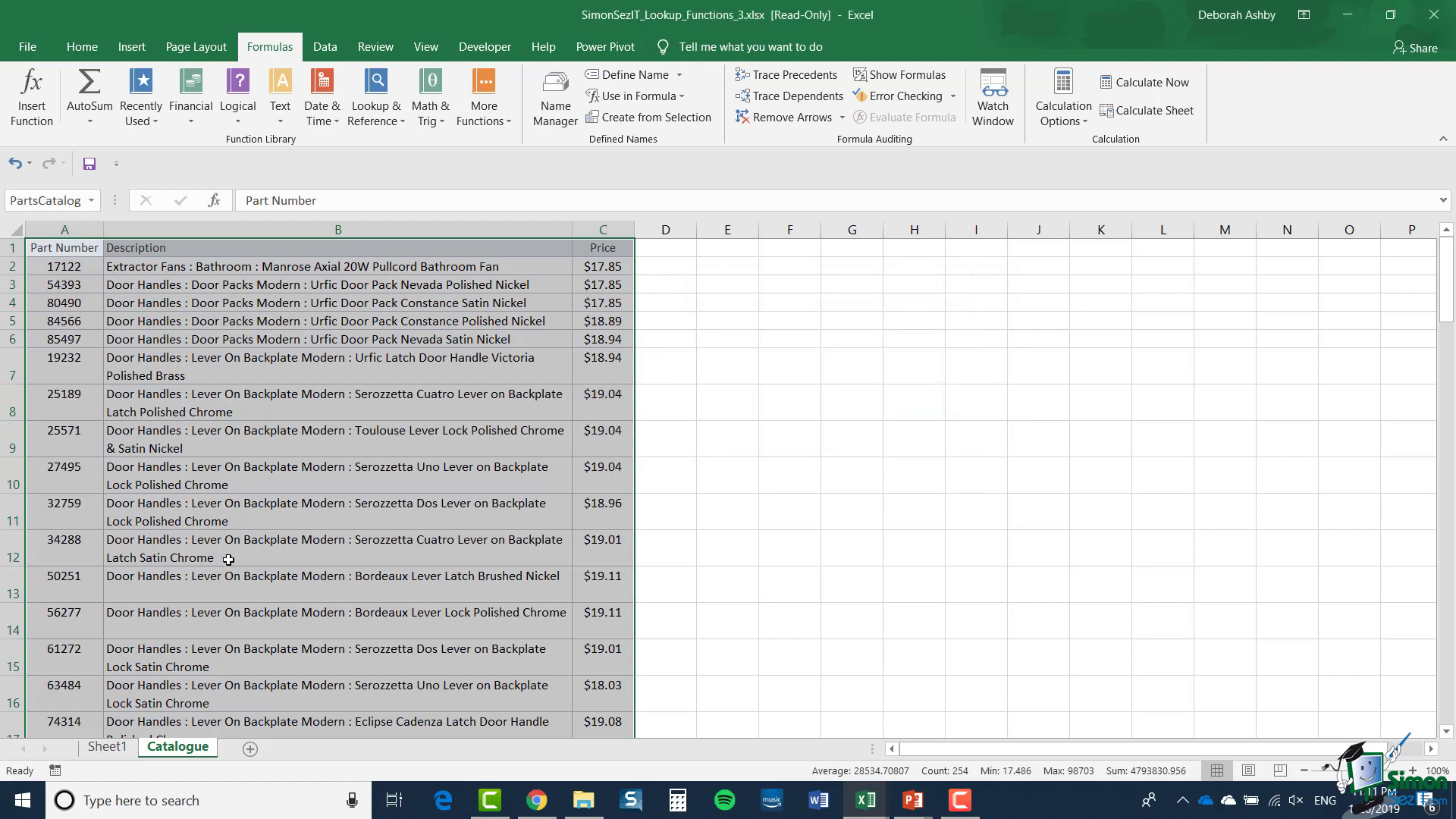
click(107, 746)
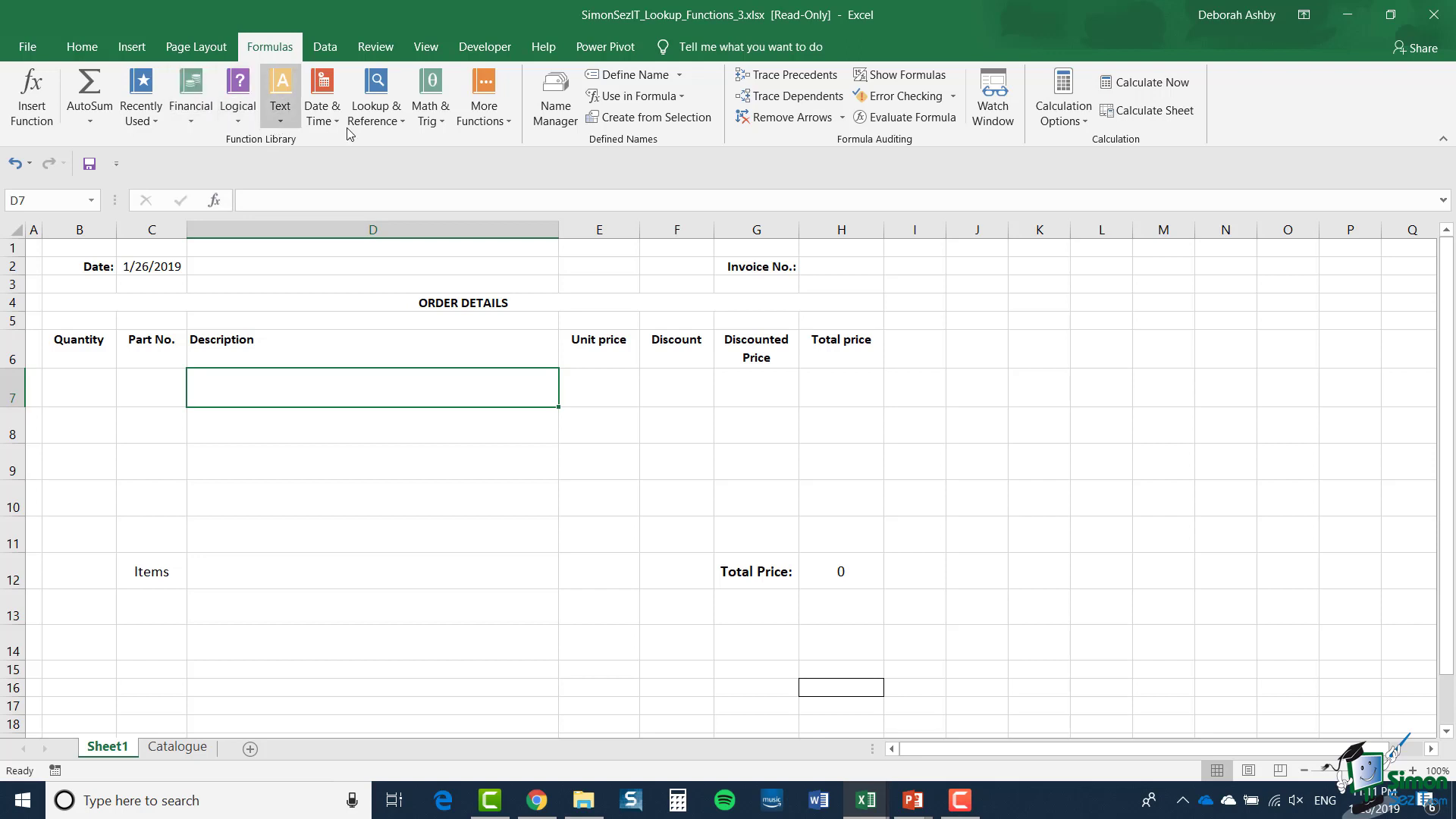
Insert a VLOOKUP in D7 using part number cell C7 as the lookup value.
click(395, 125)
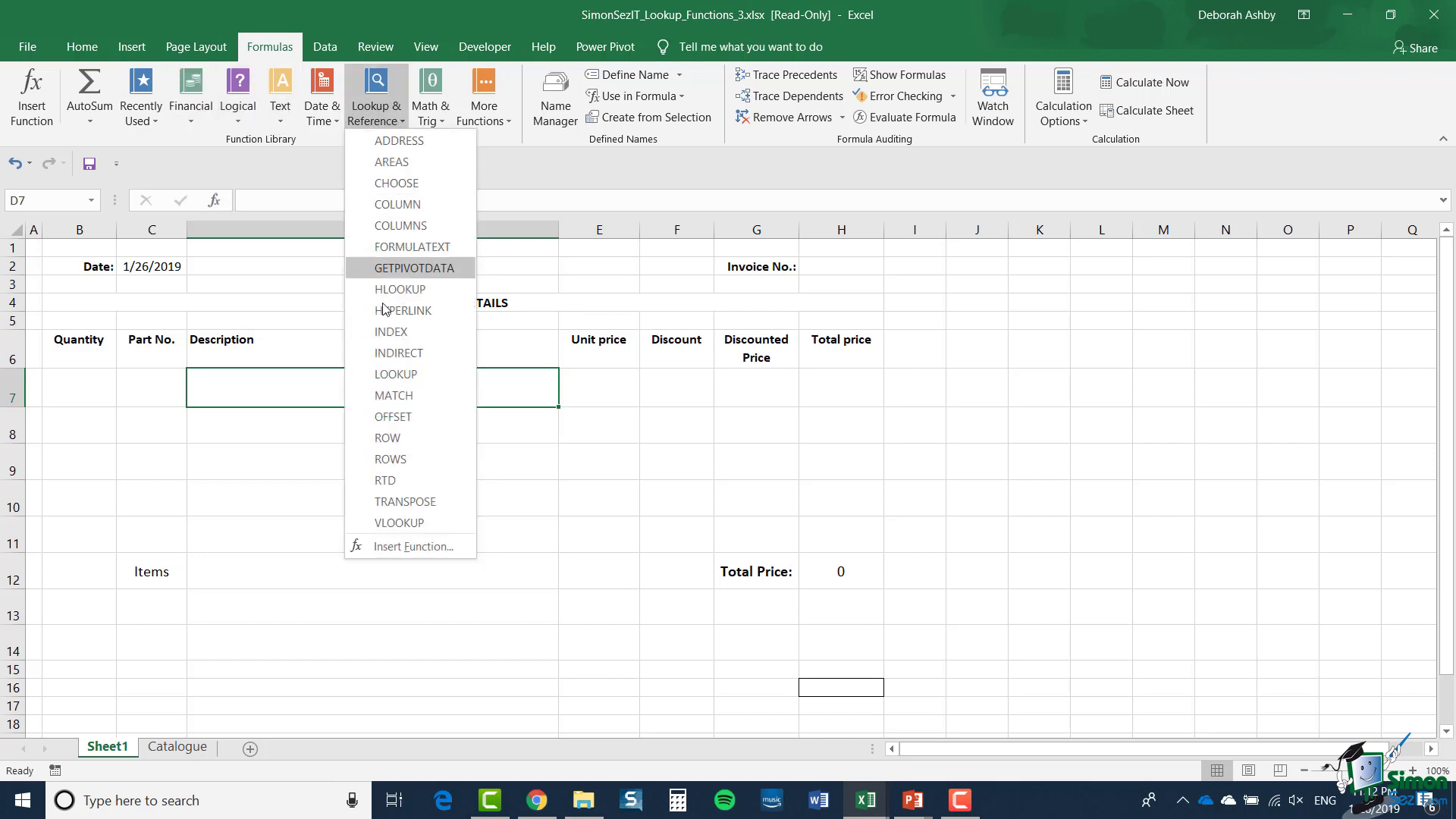
click(380, 524)
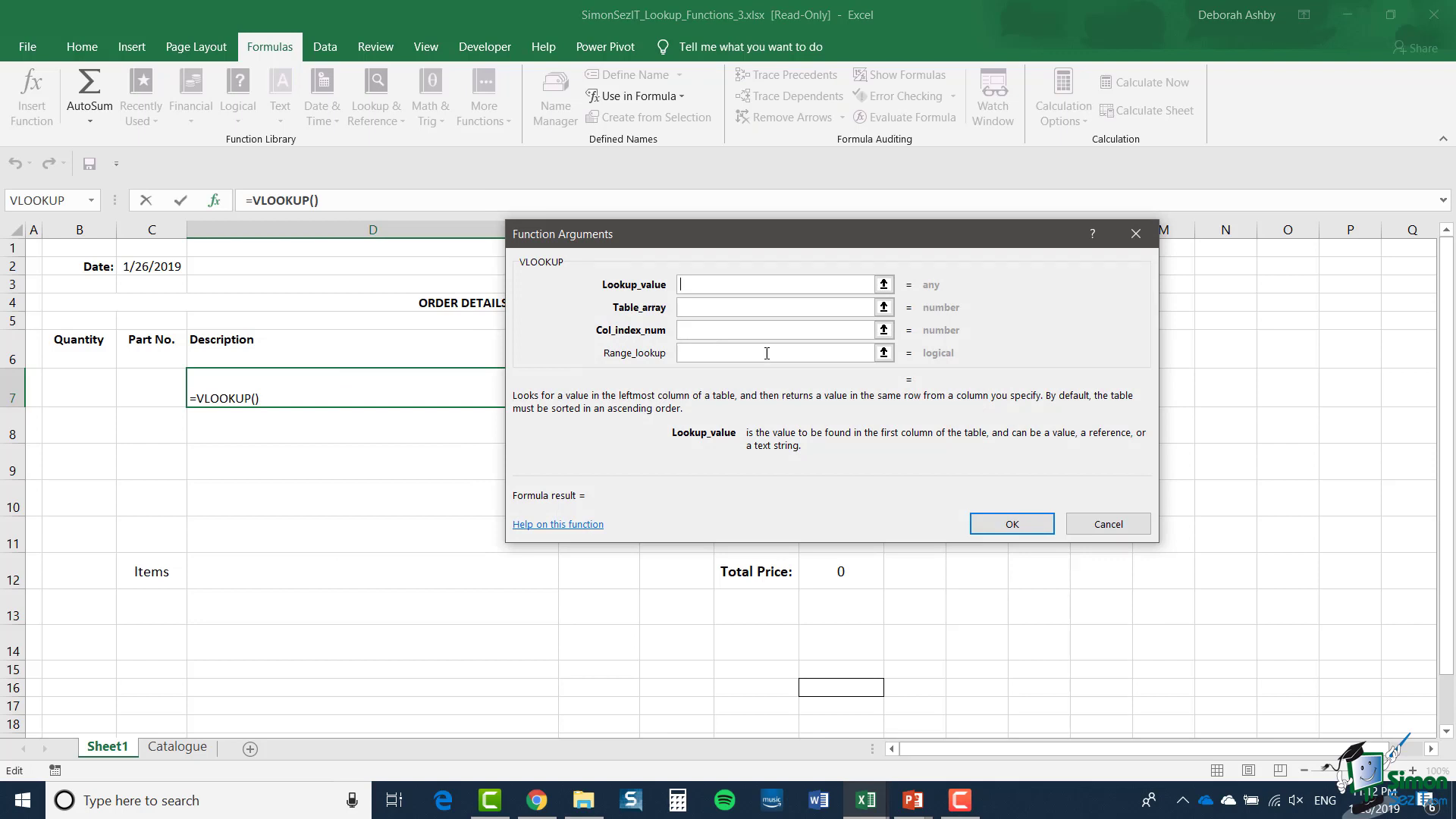
click(150, 391)
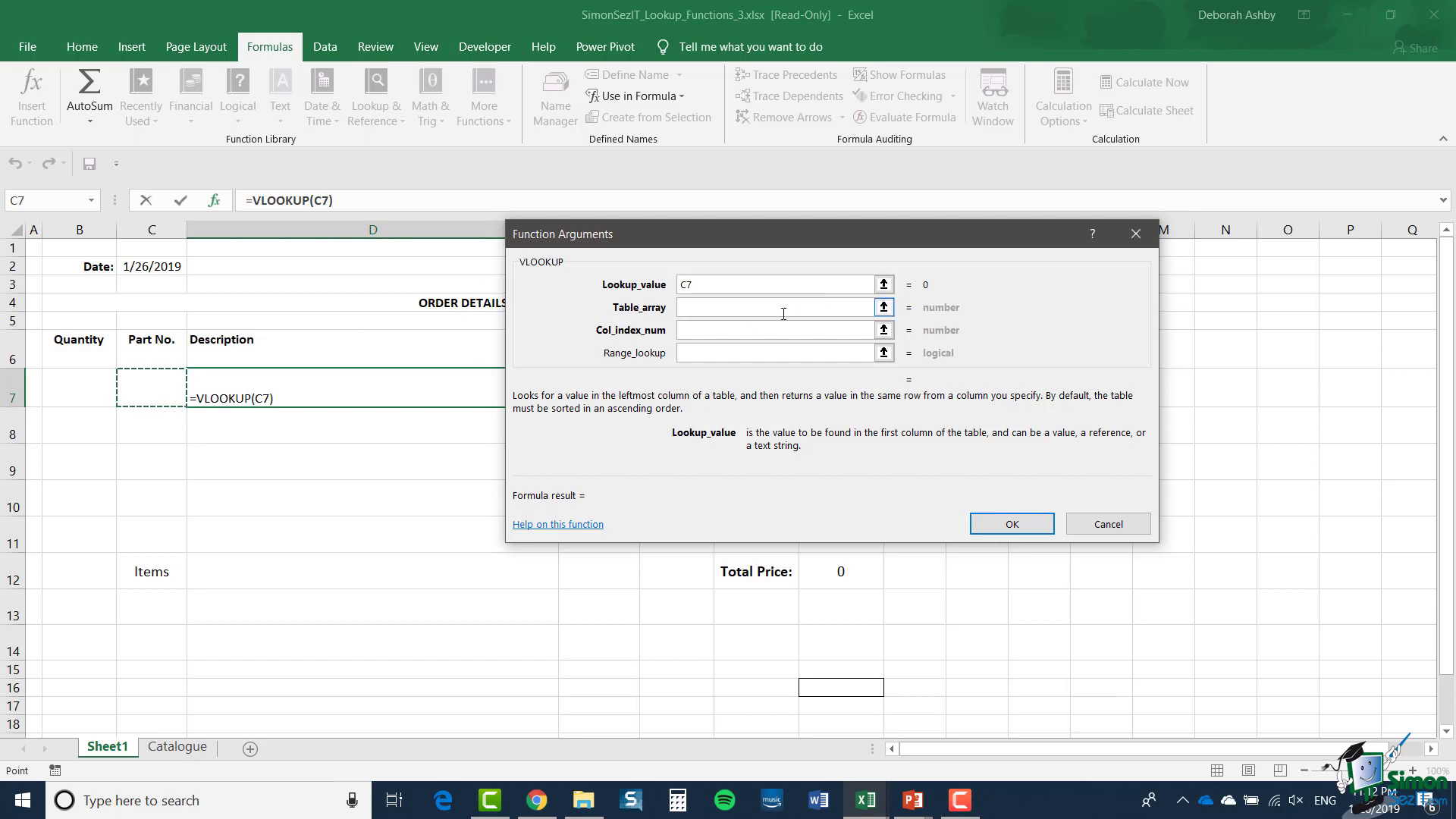
click(730, 311)
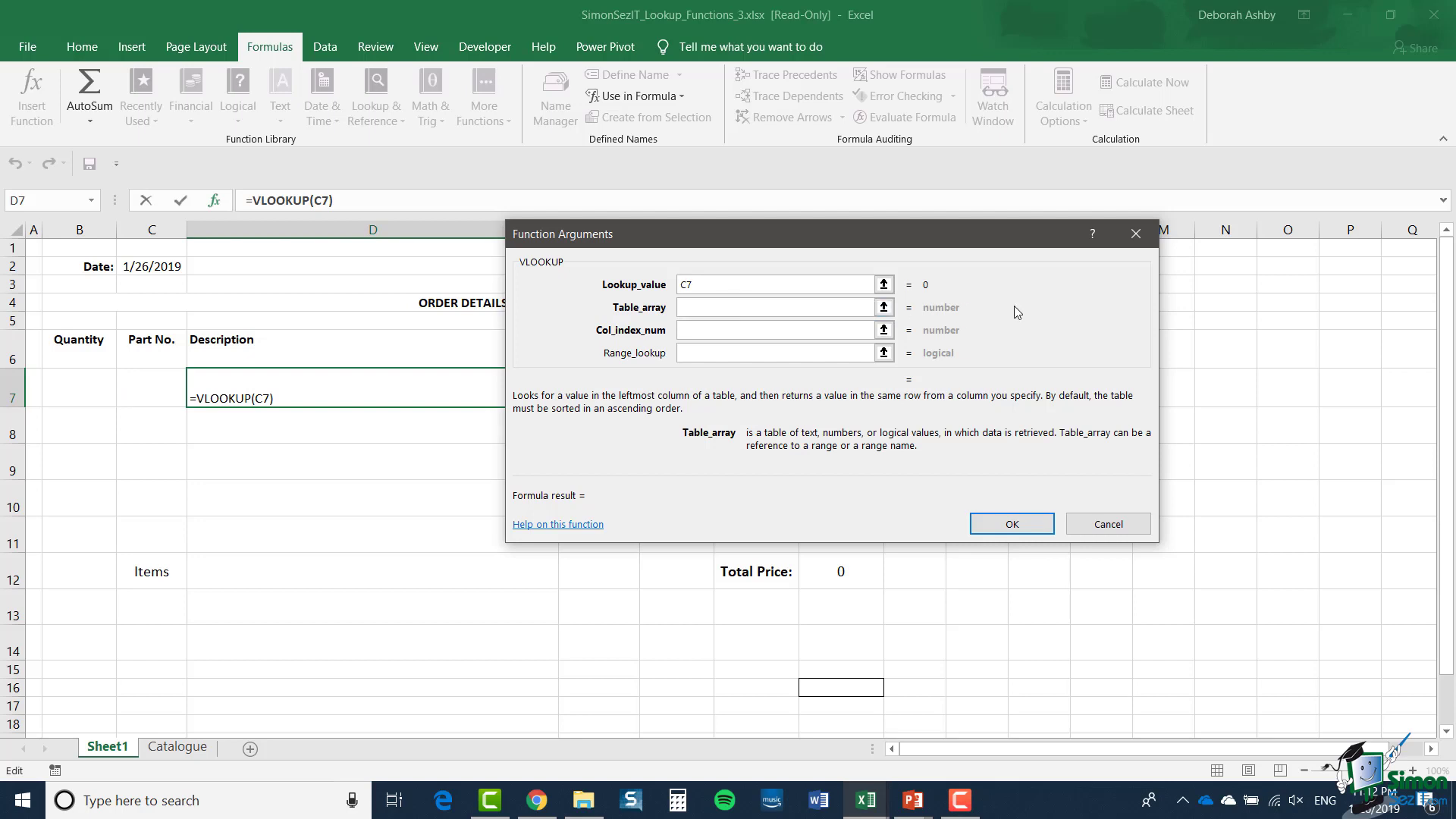
Set the table to PartsCatalog, column index 2 and range lookup FALSE.
text(PartsCatalo)
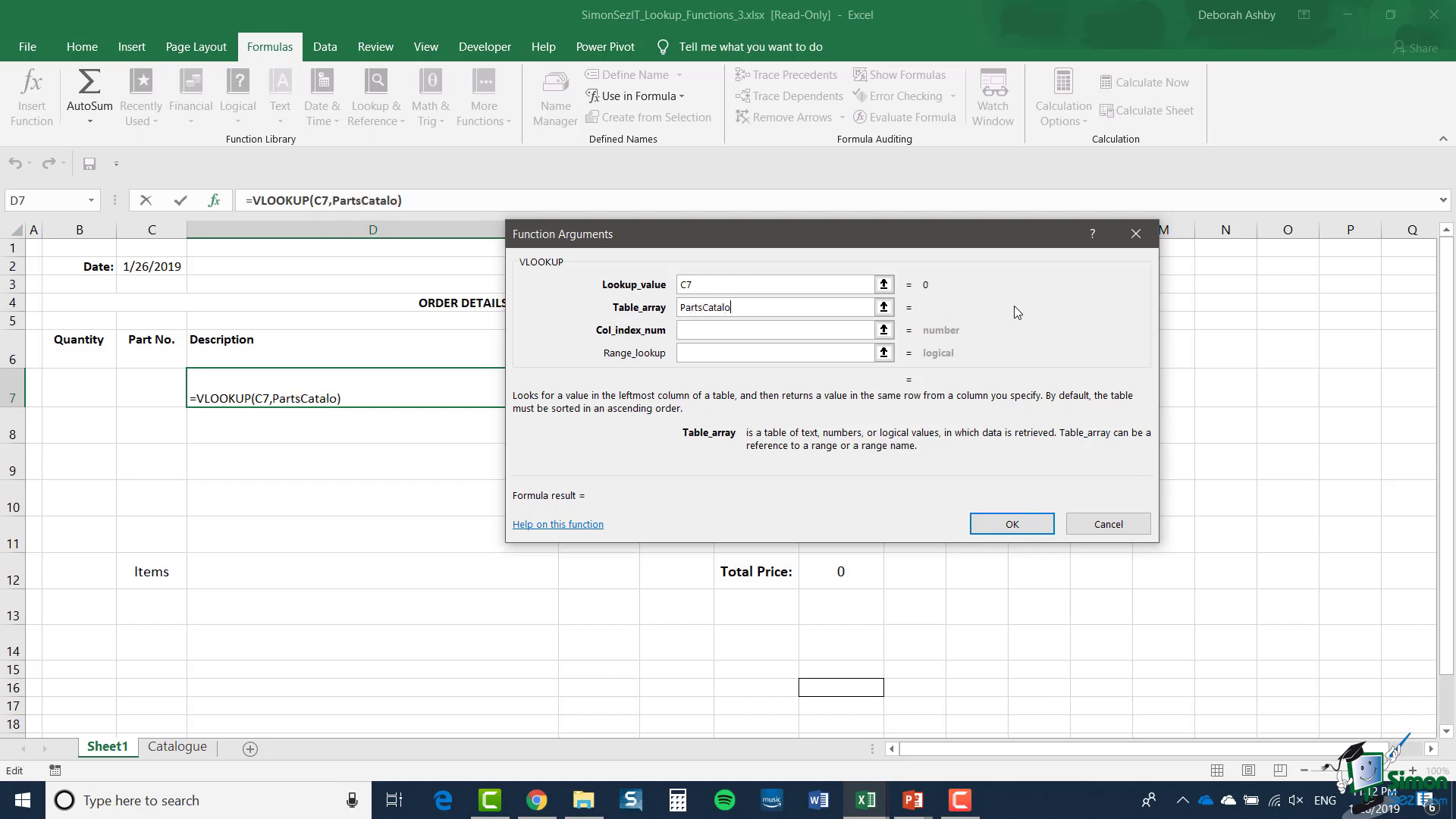
text(g)
key(Tab)
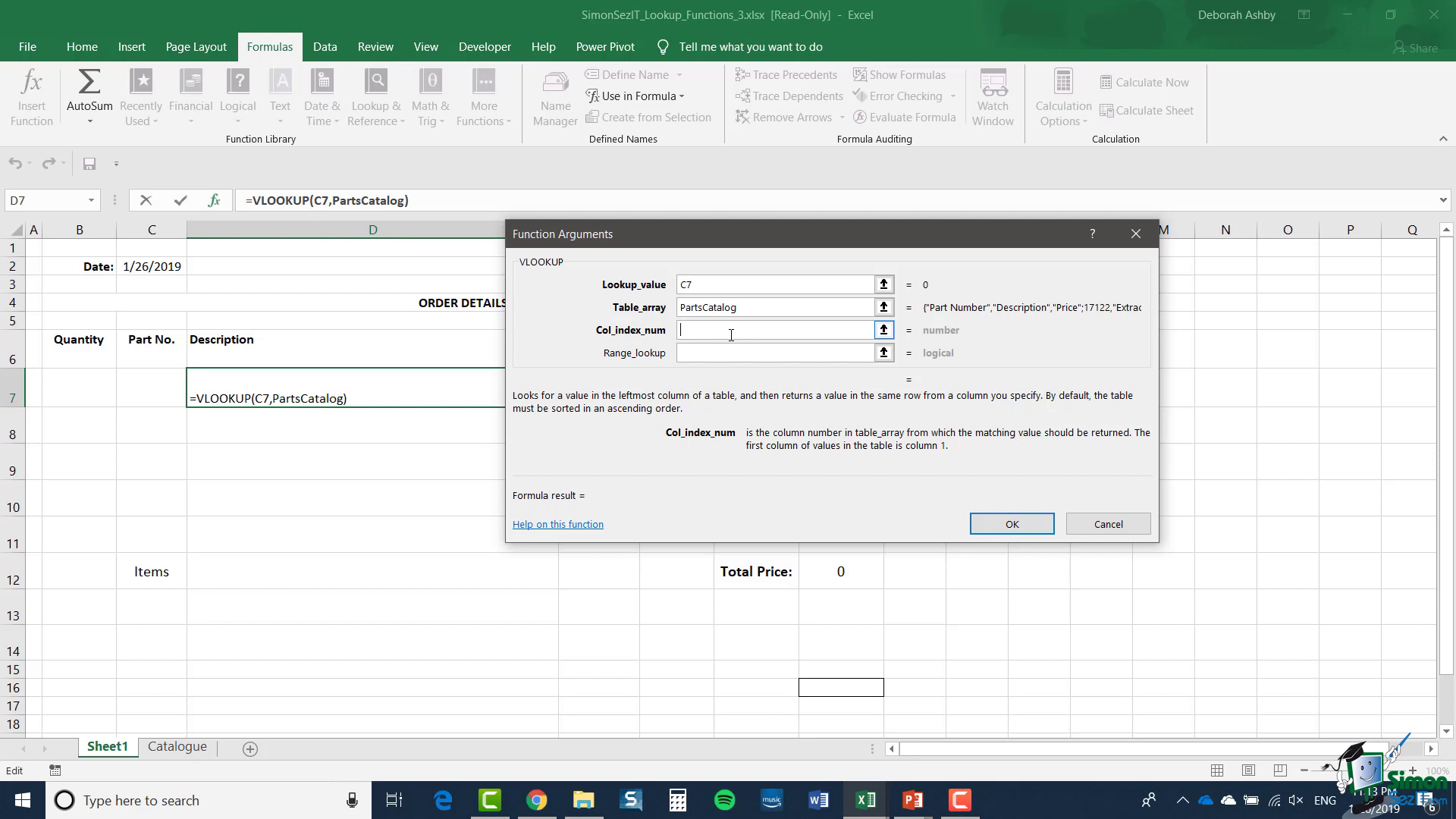
text(2)
key(Tab)
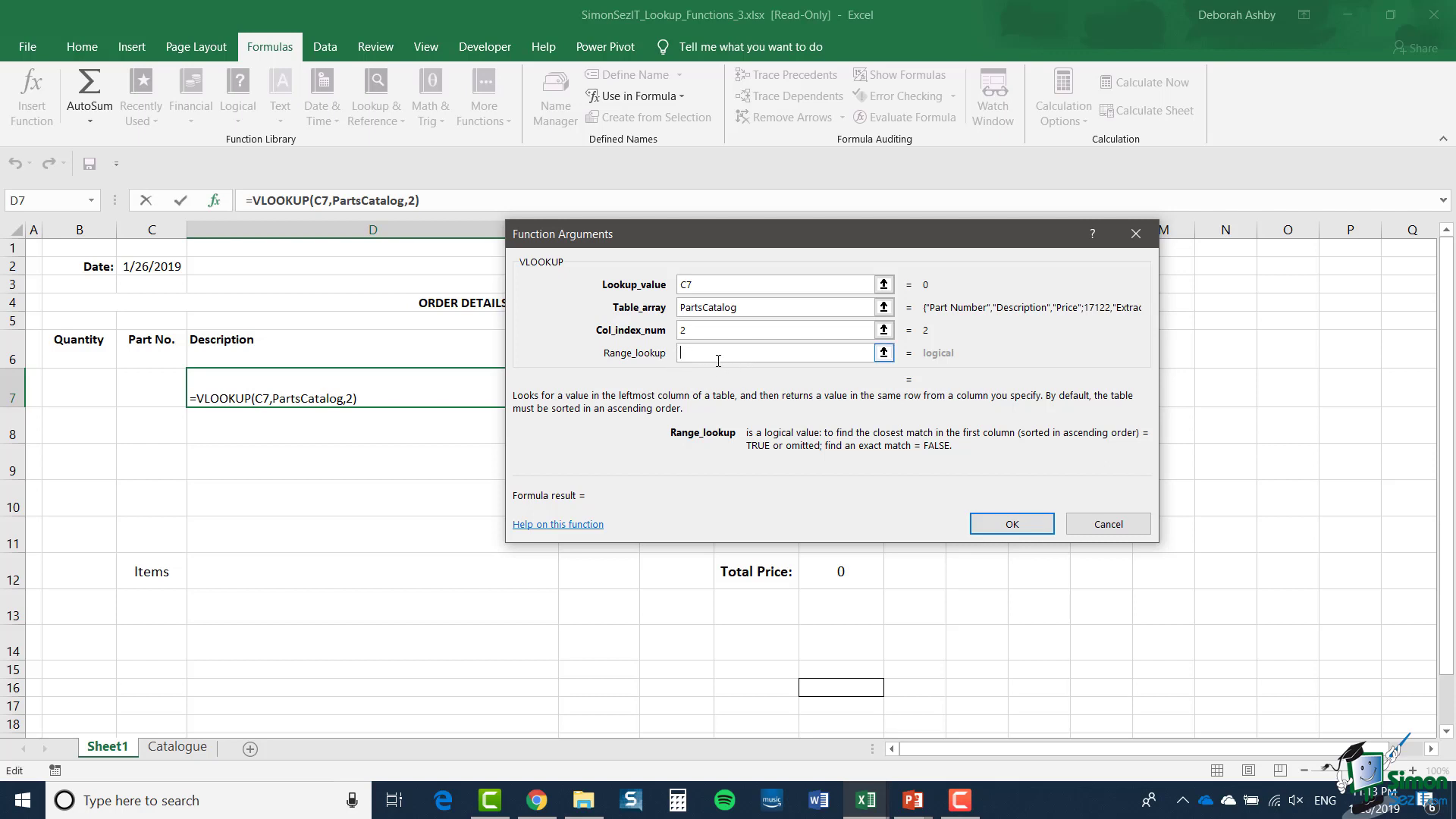
text(FALSE)
click(1014, 523)
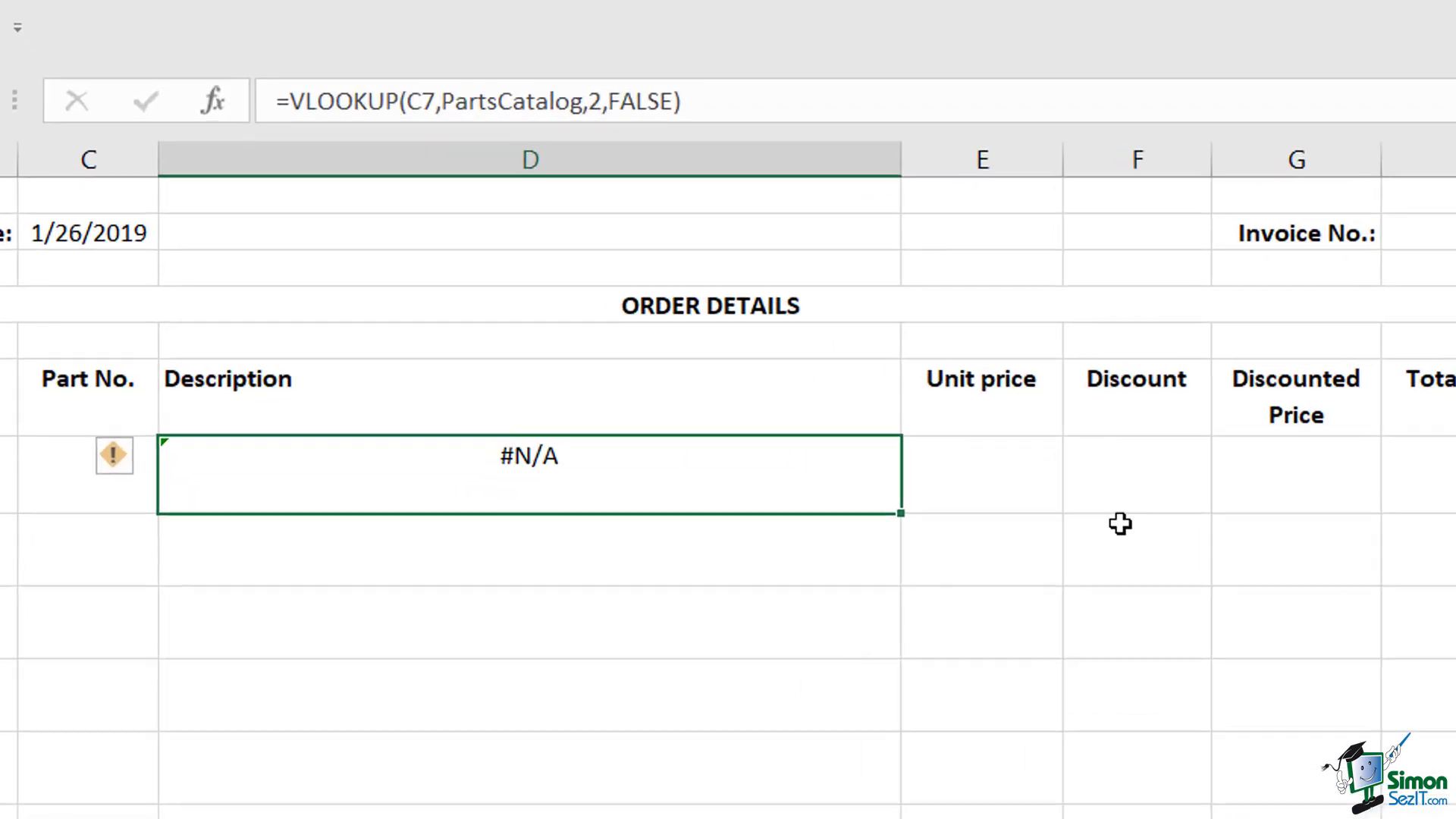
Edit D7 to =IFNA(VLOOKUP(C7,PartsCatalog,2,FALSE)," ").
click(292, 99)
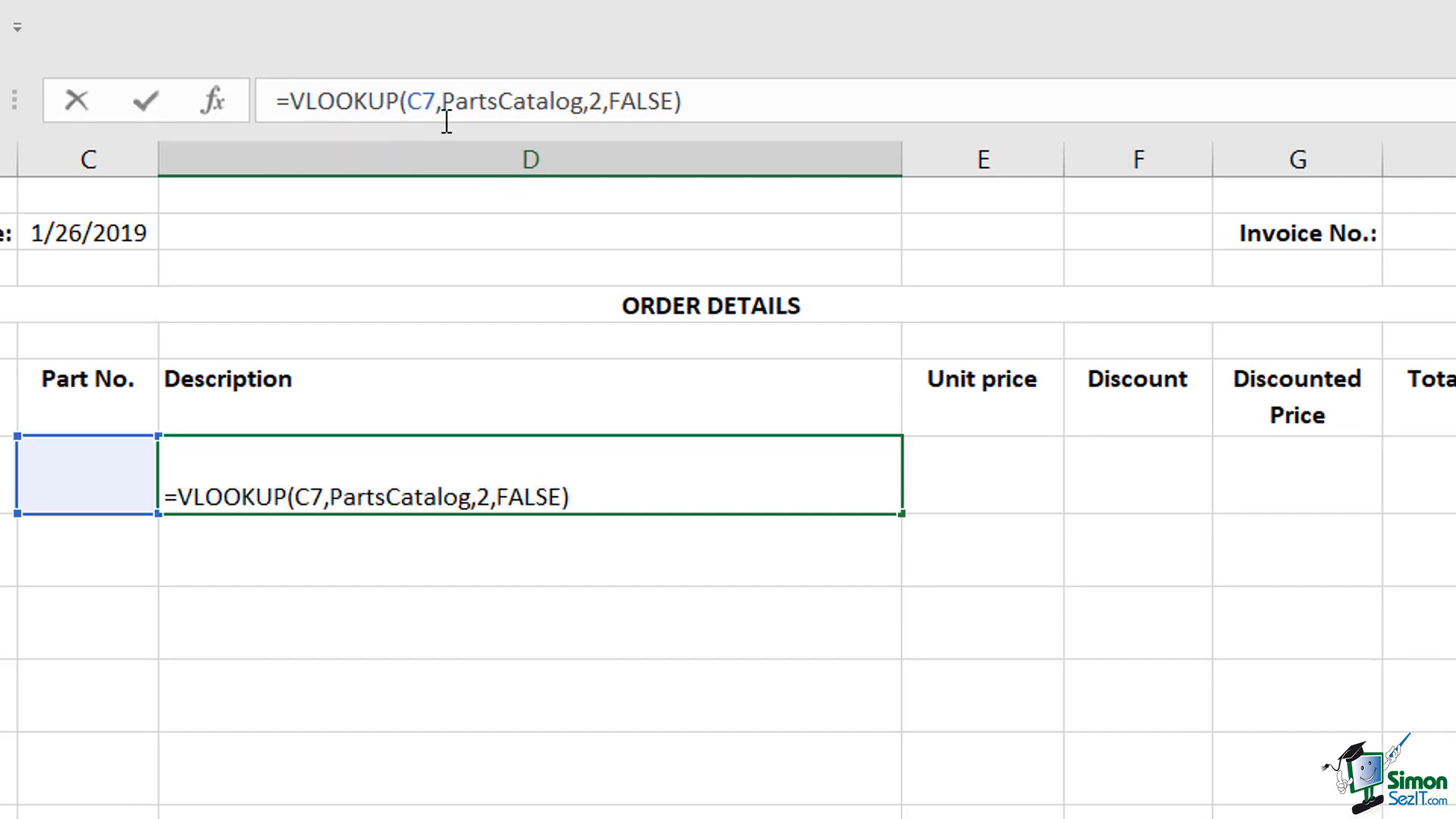
text(IFNA()
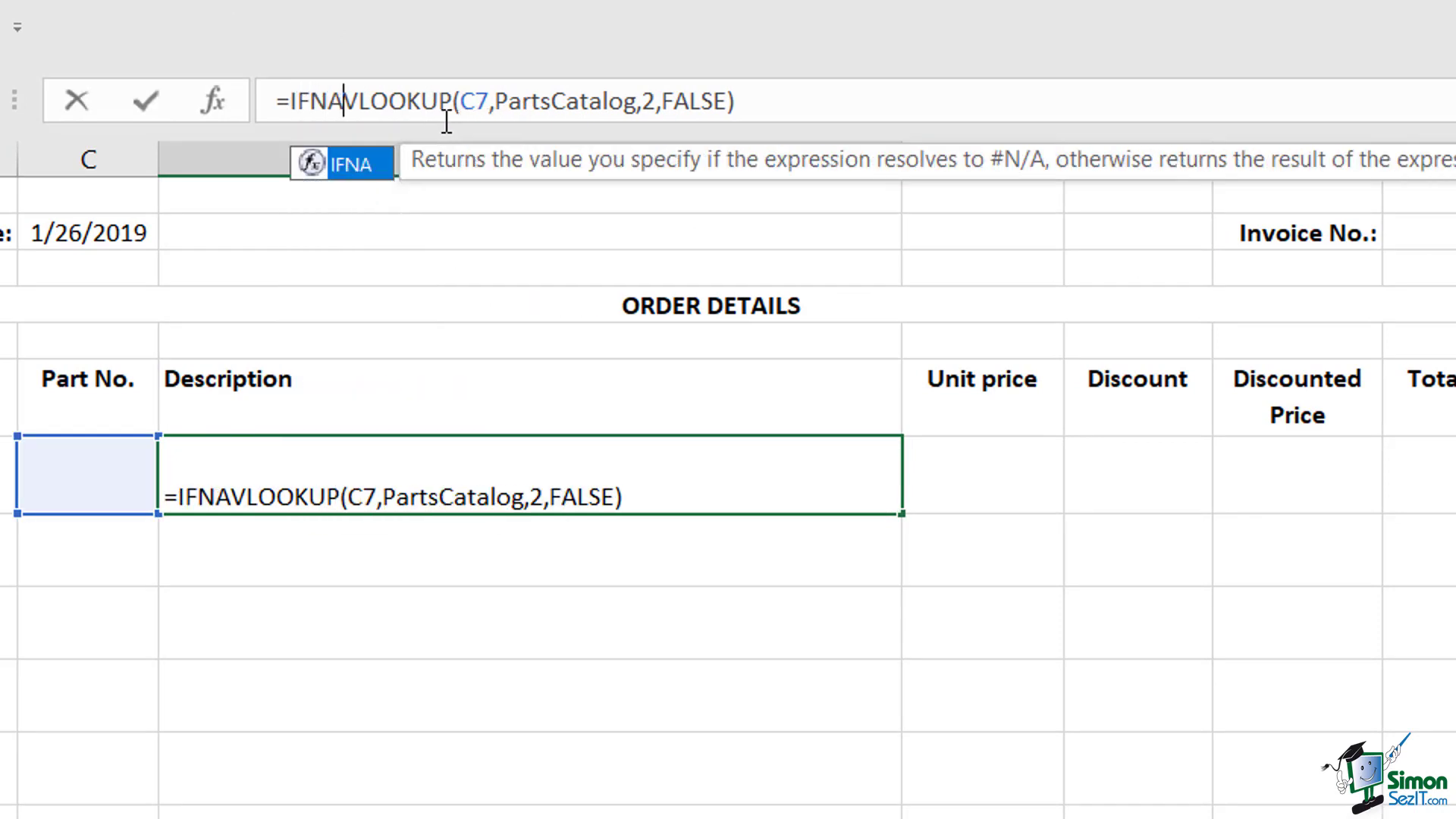
key(Left)
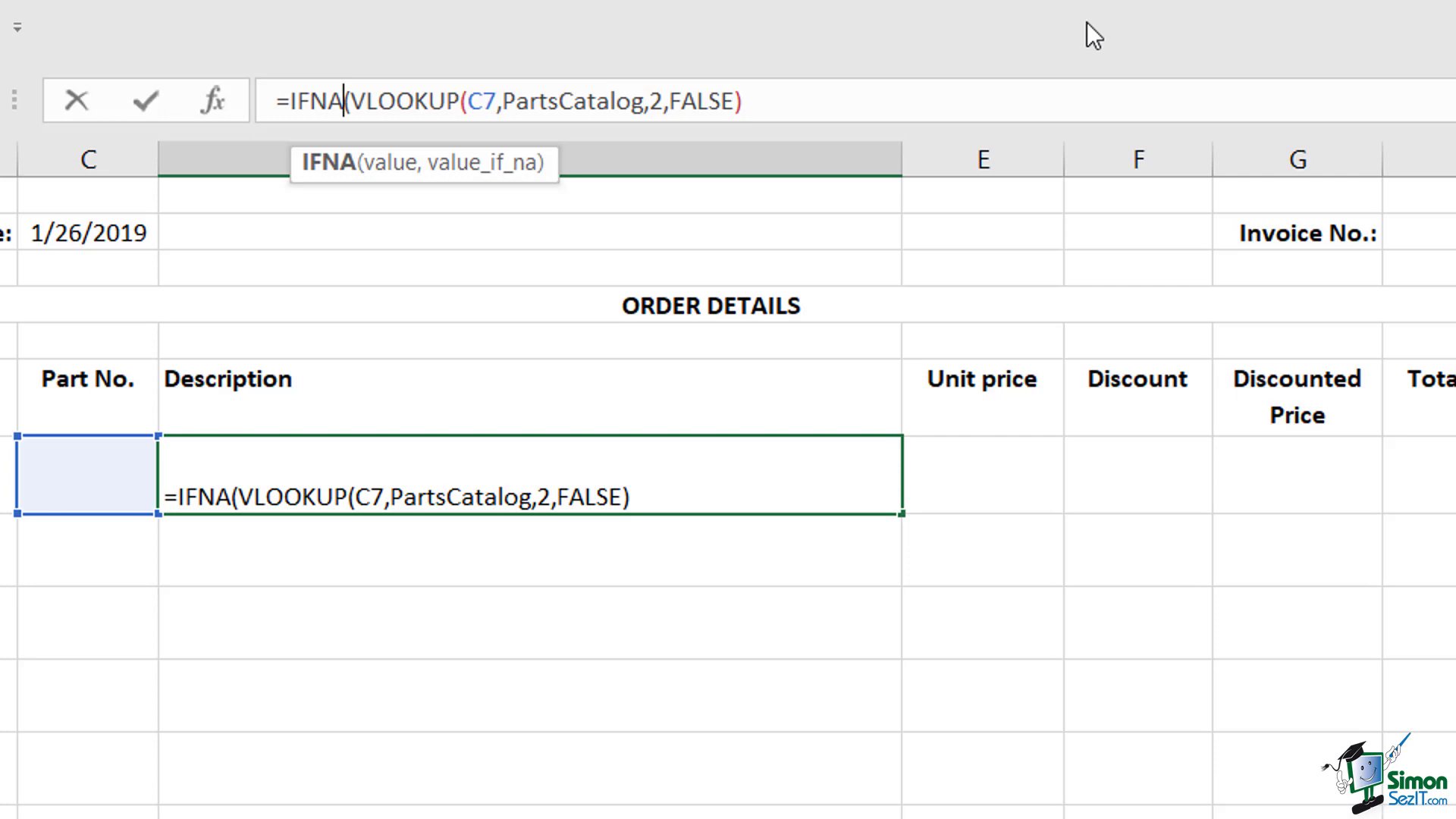
key(End)
text(,)
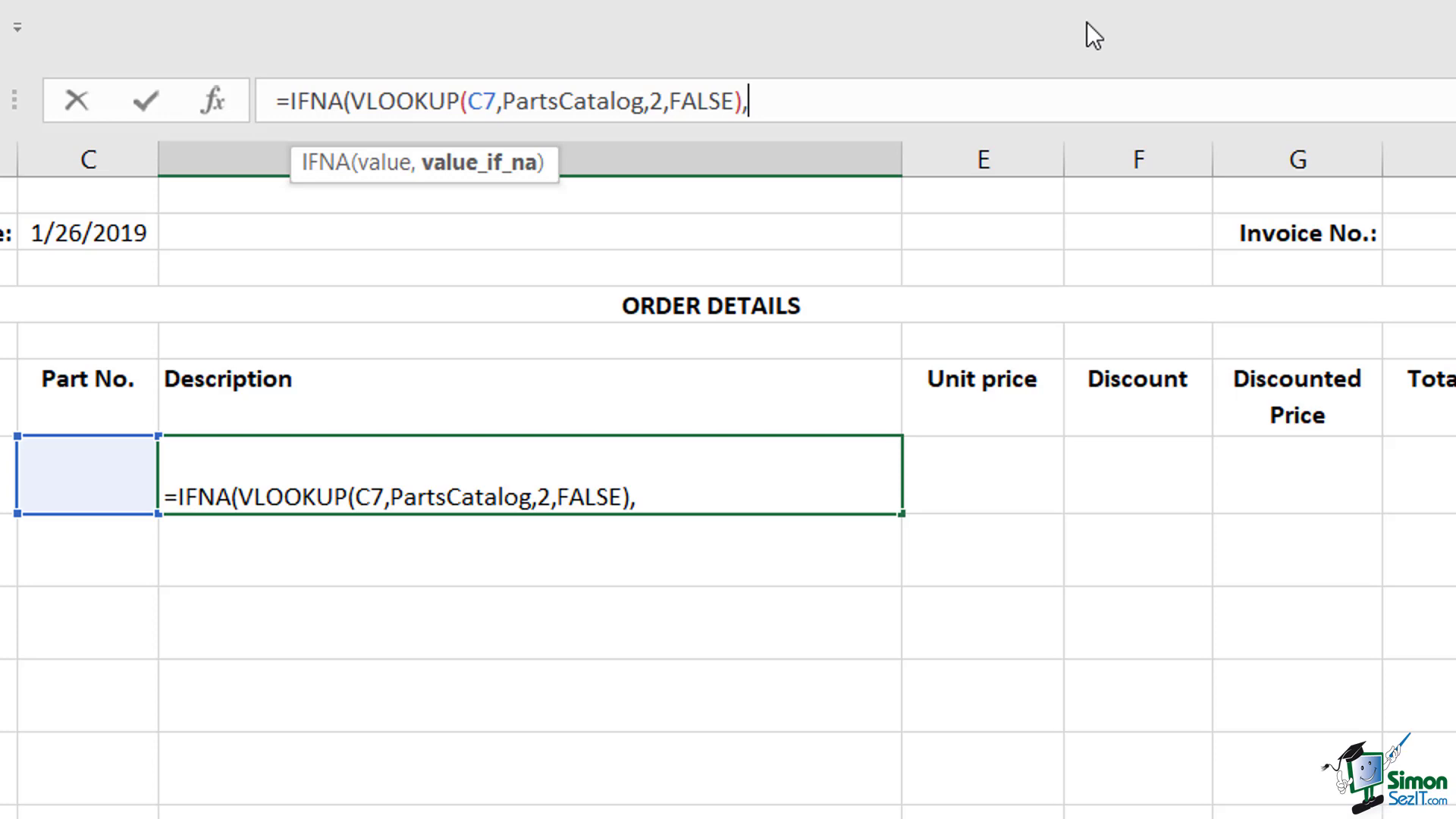
text(" "))
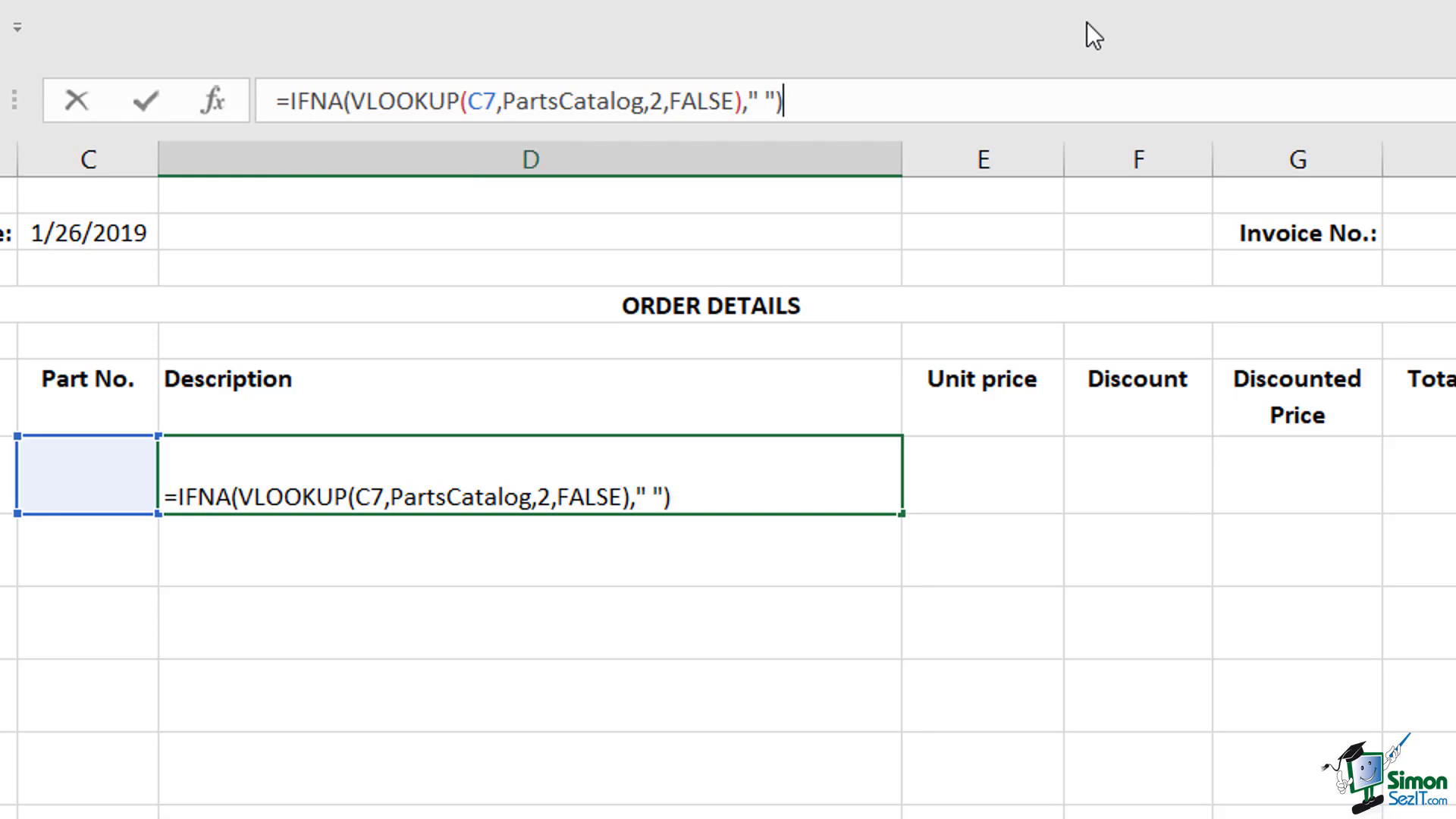
key(Return)
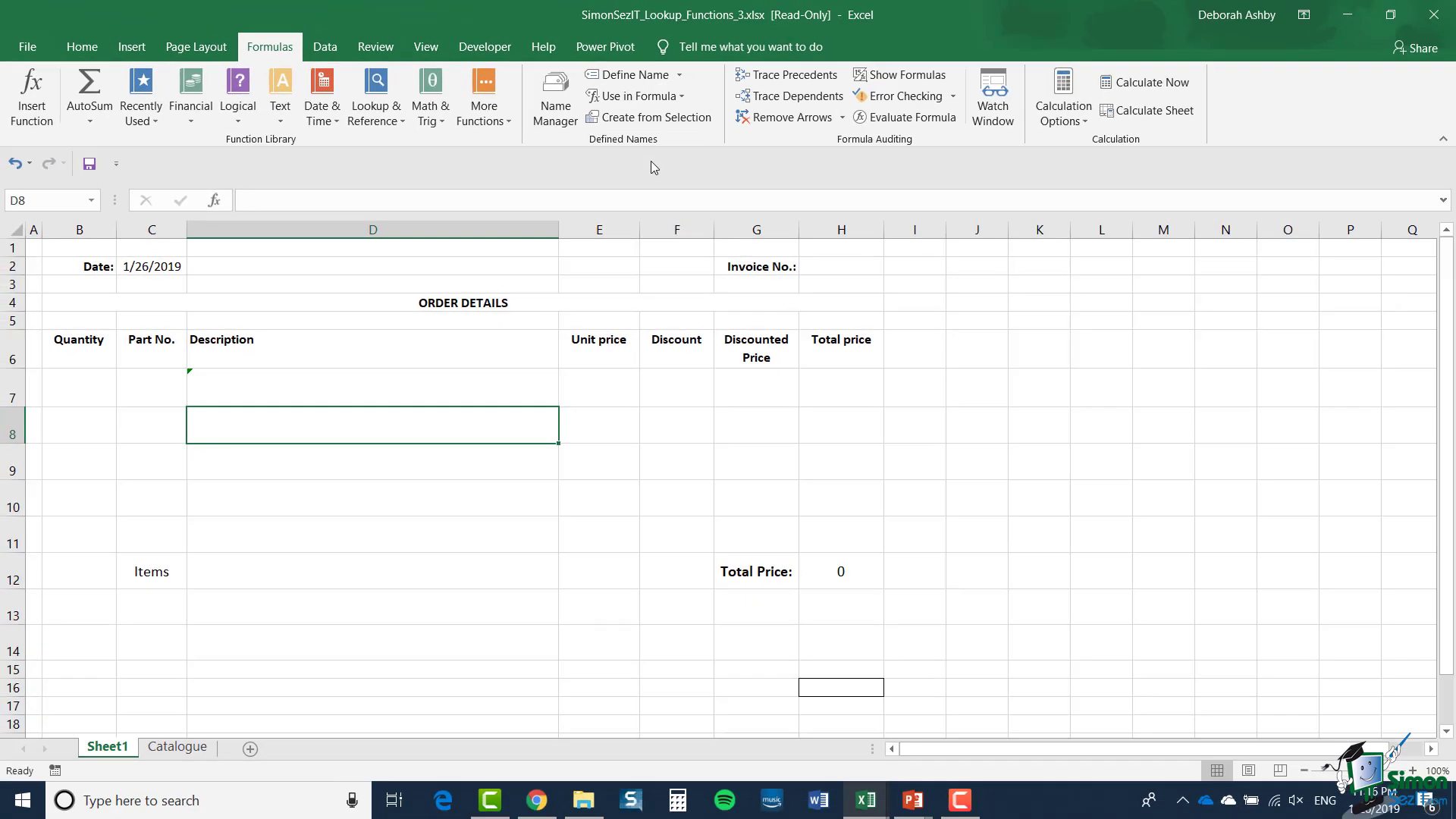
Copy part number 54393 from the Catalogue sheet into C7 on Sheet1.
click(292, 394)
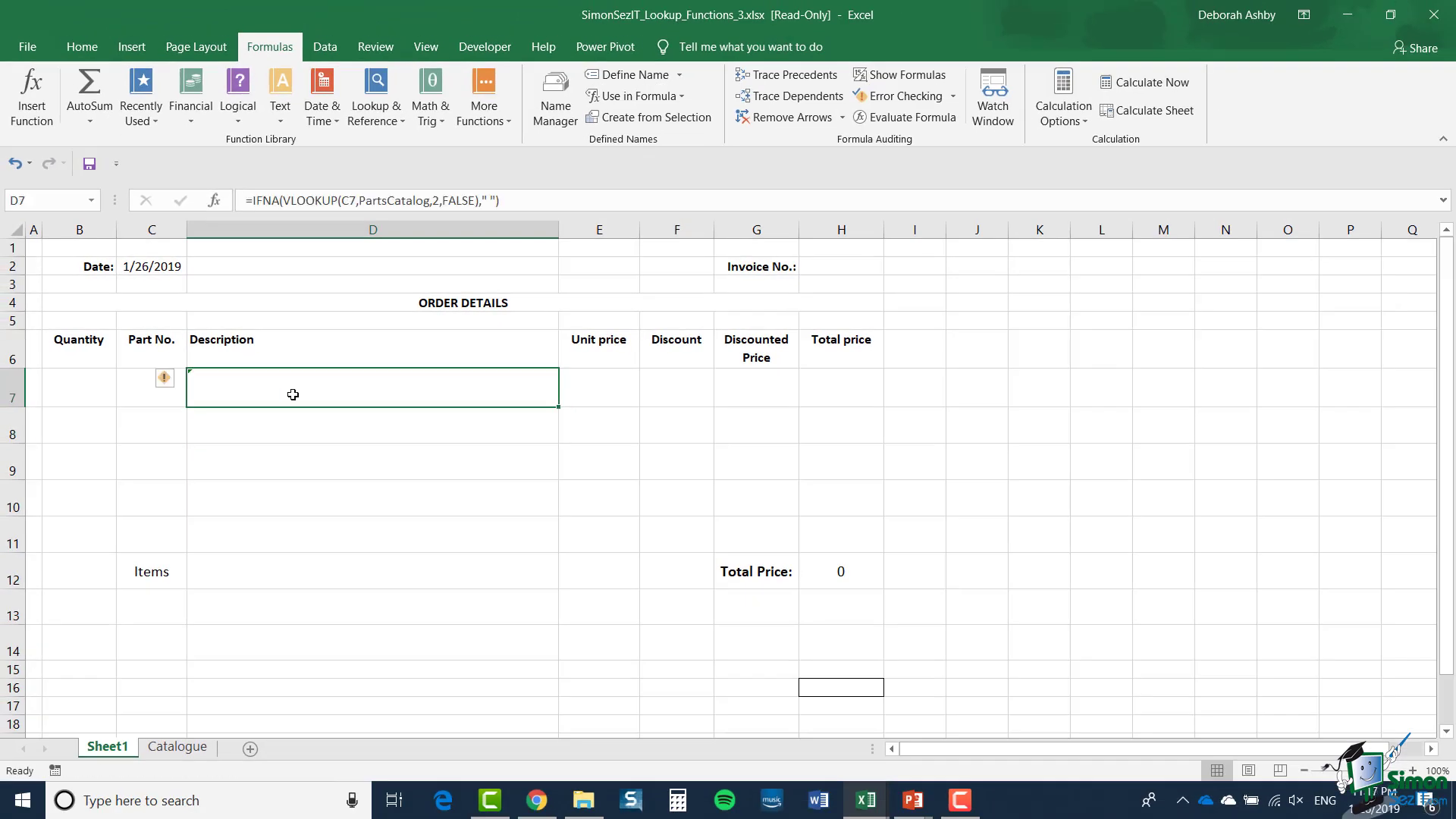
click(179, 748)
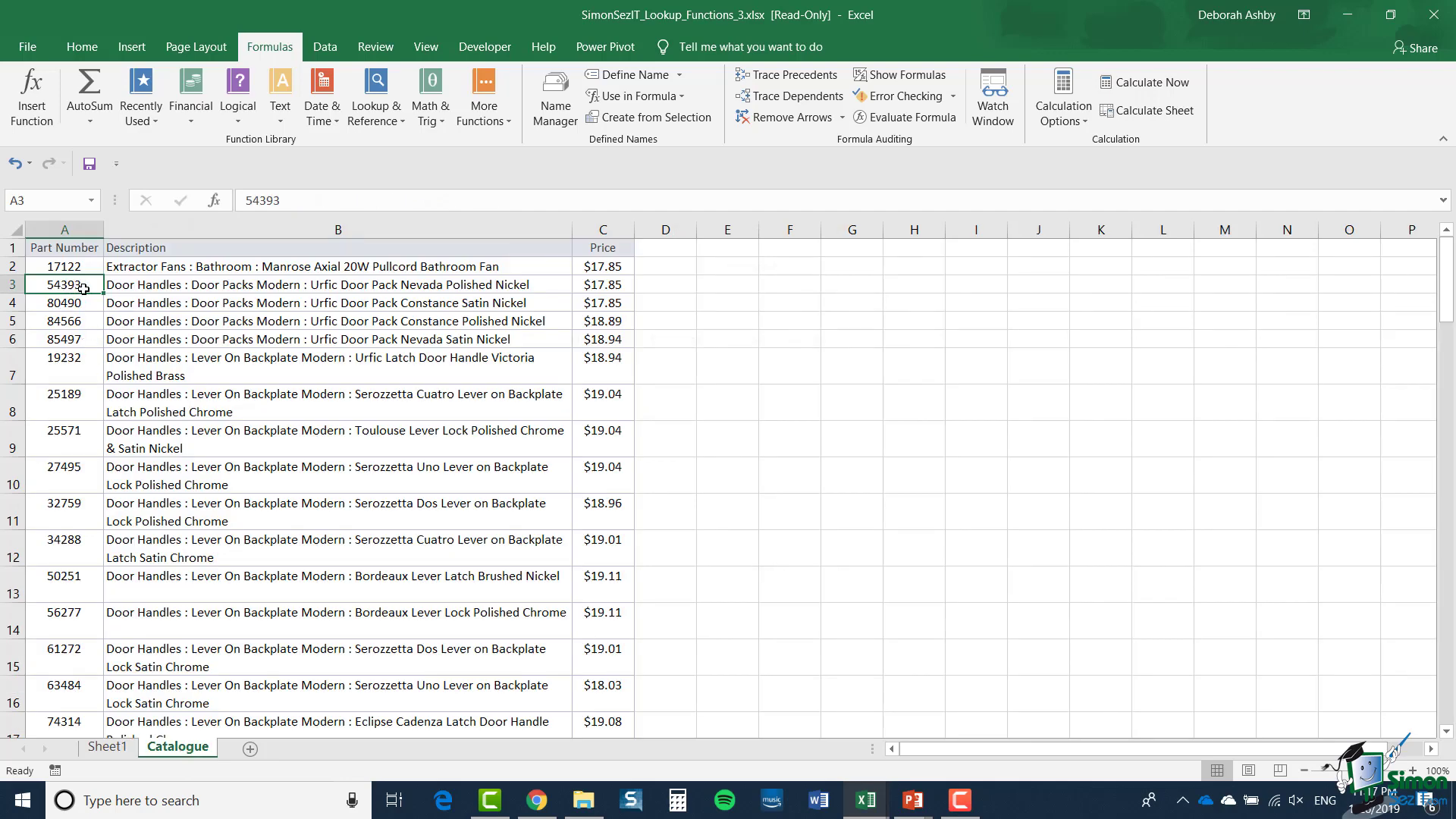
key(ctrl+c)
click(107, 747)
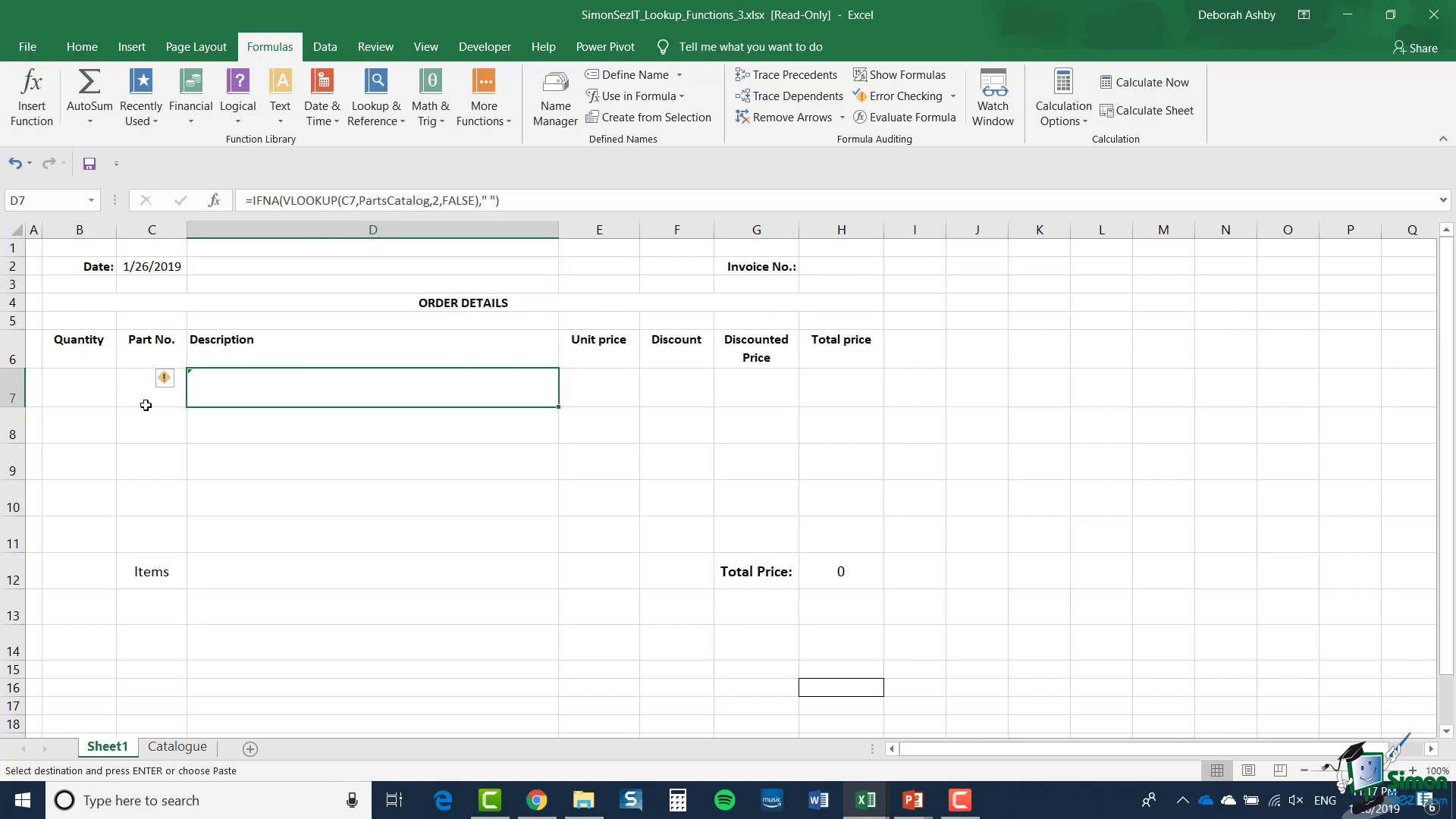
click(141, 393)
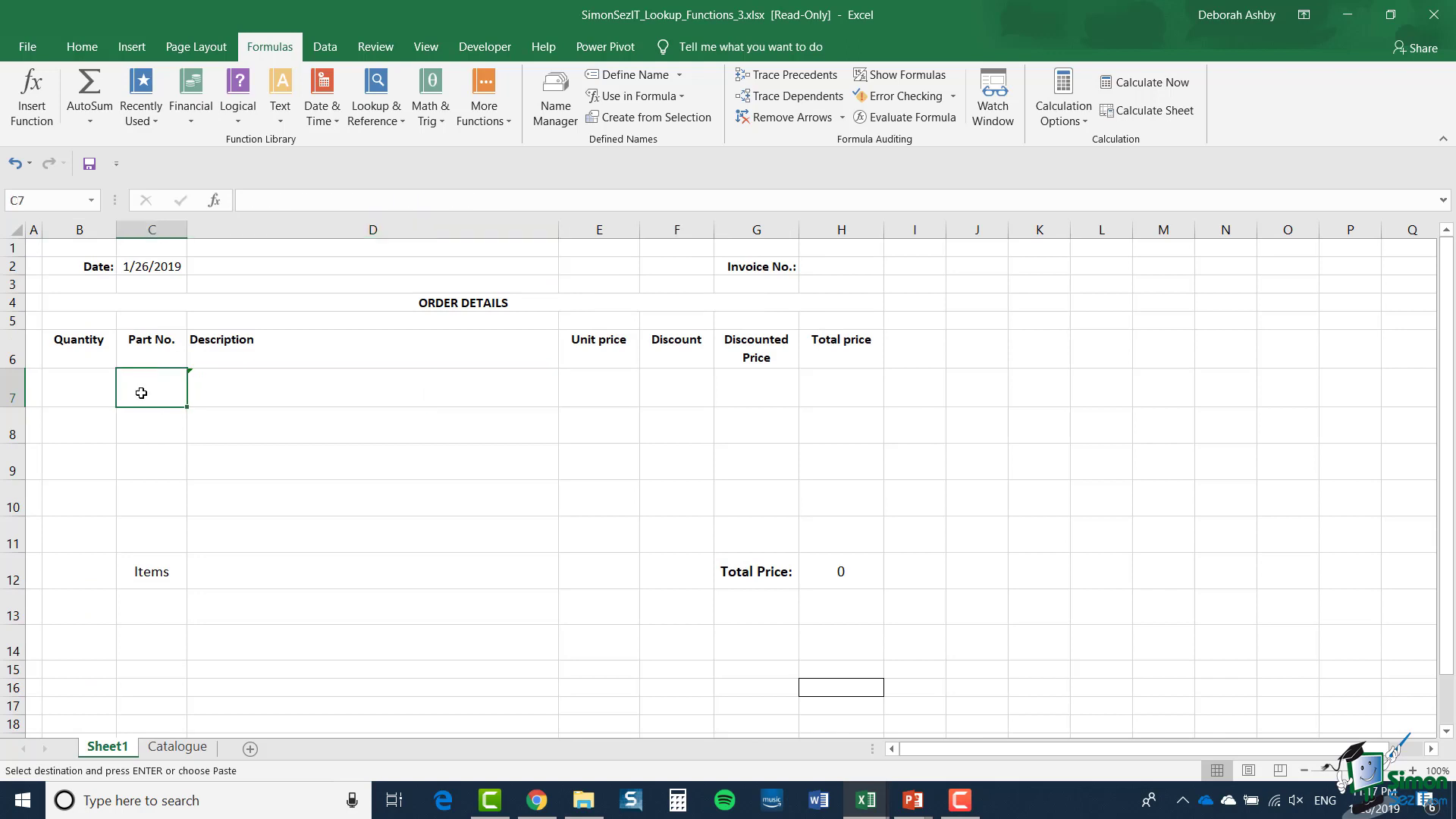
key(ctrl+v)
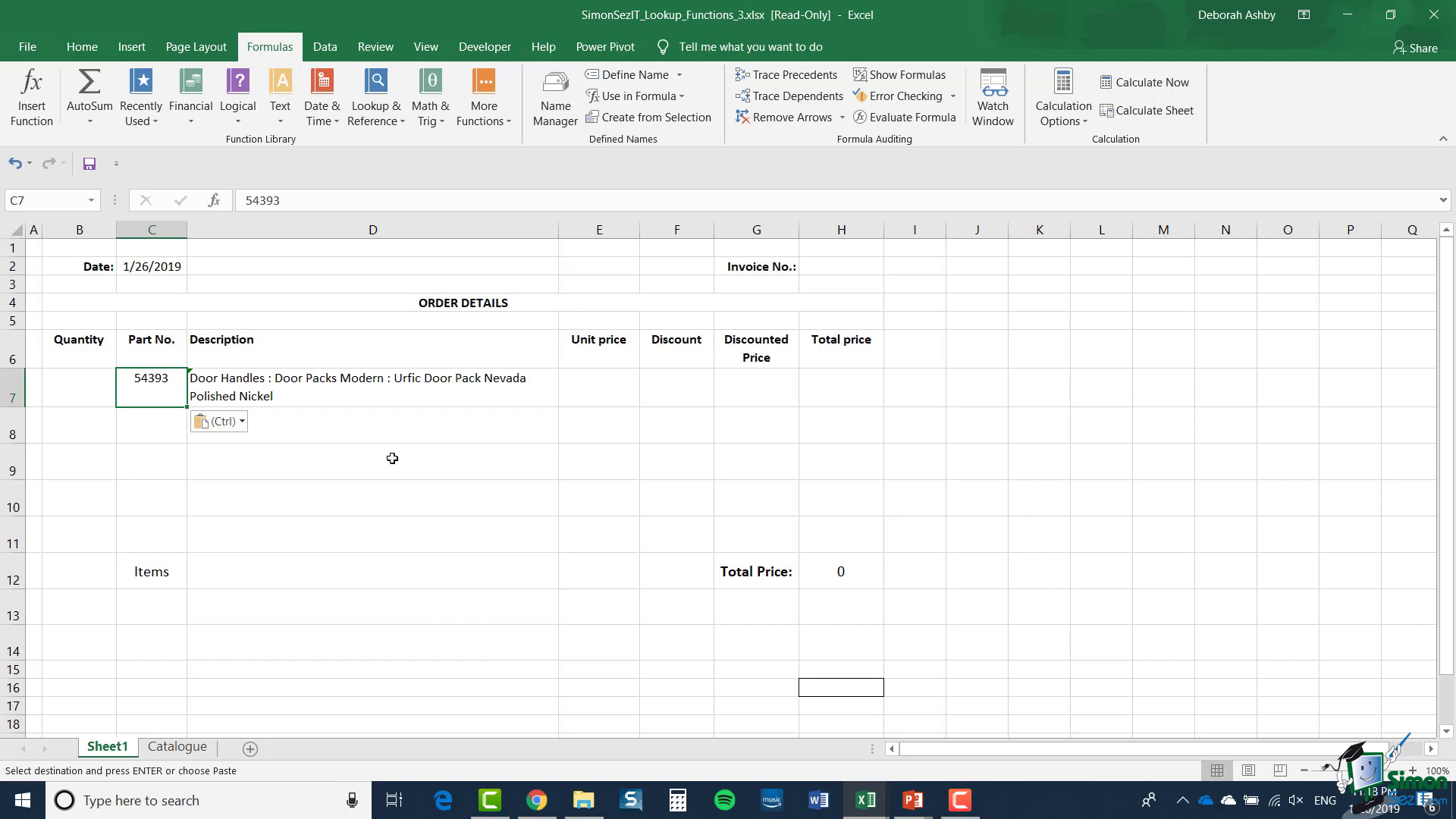
Fill the D7 Description formula down through D11.
click(491, 391)
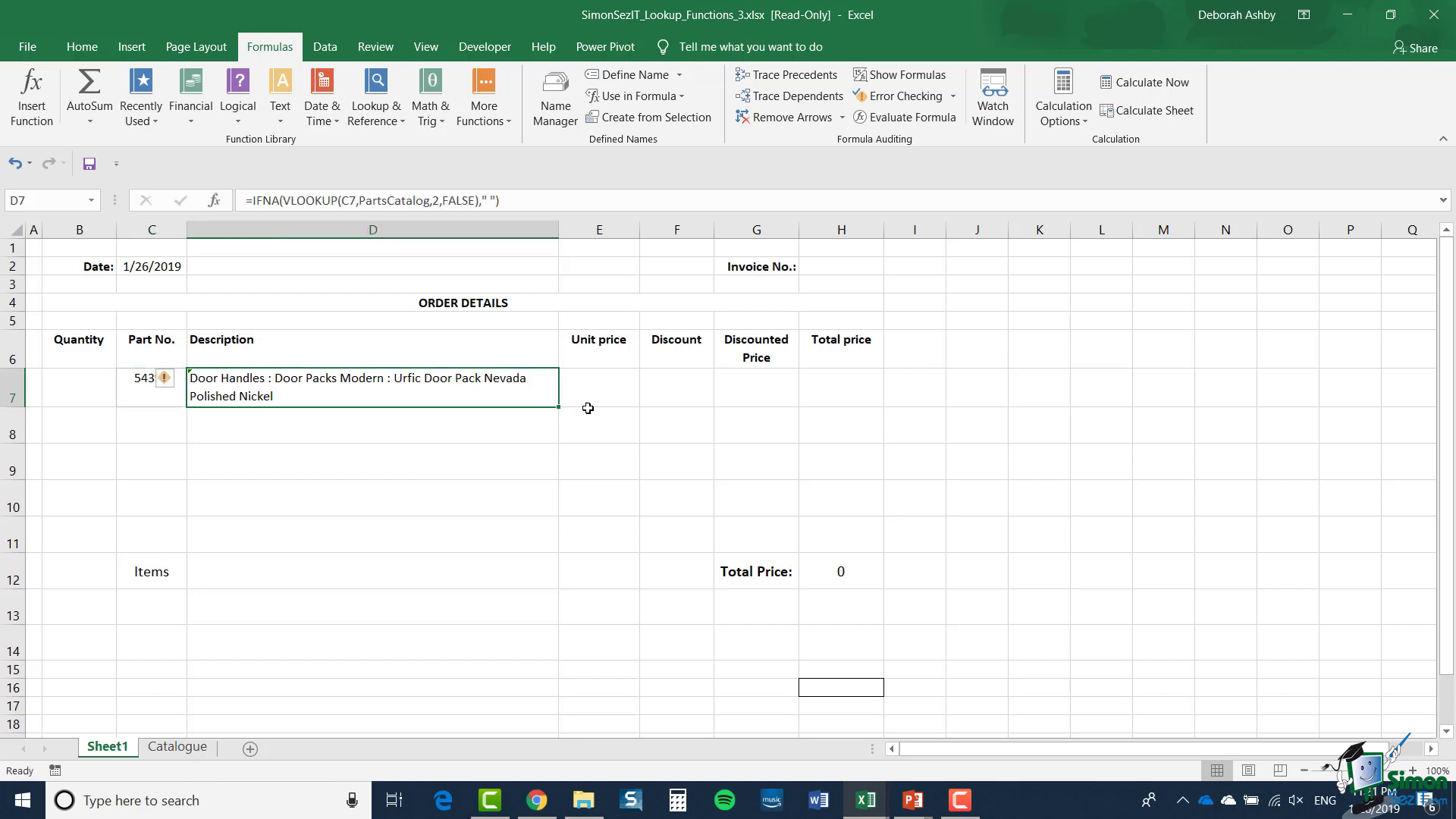
drag(558, 407, 556, 549)
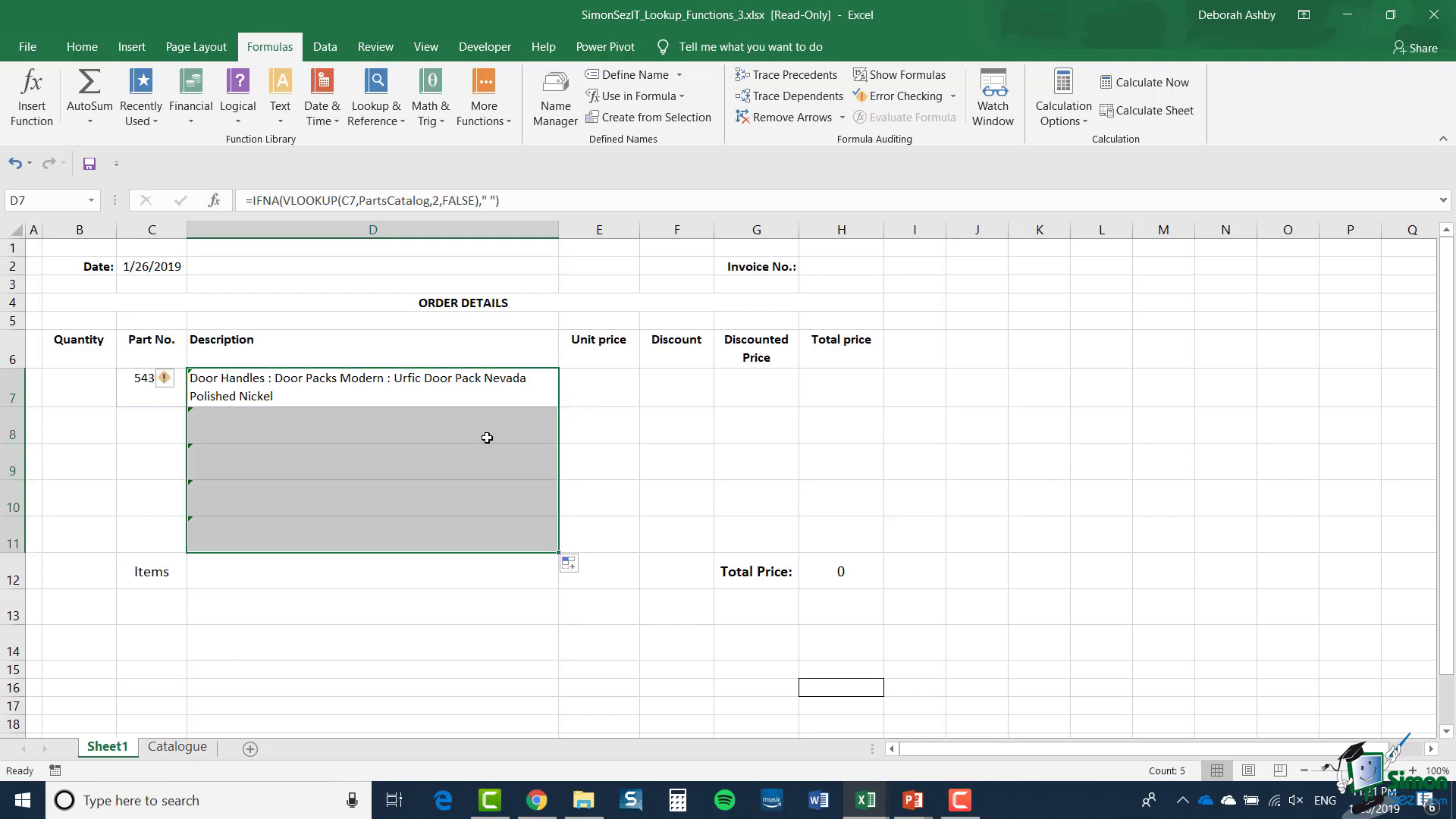
key(shift+BackSpace)
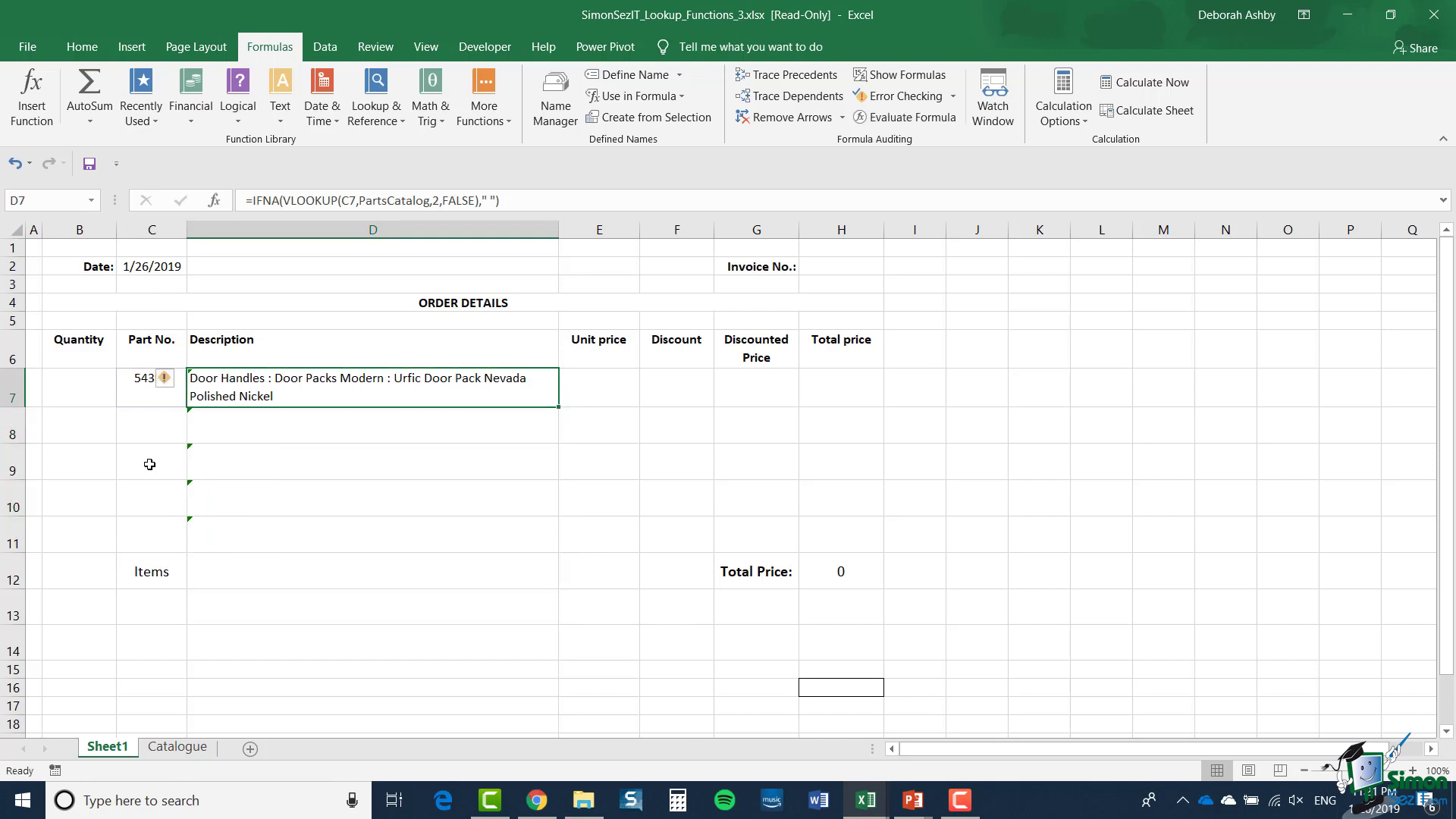
Type the nonexistent part number 1234 into C9.
click(149, 464)
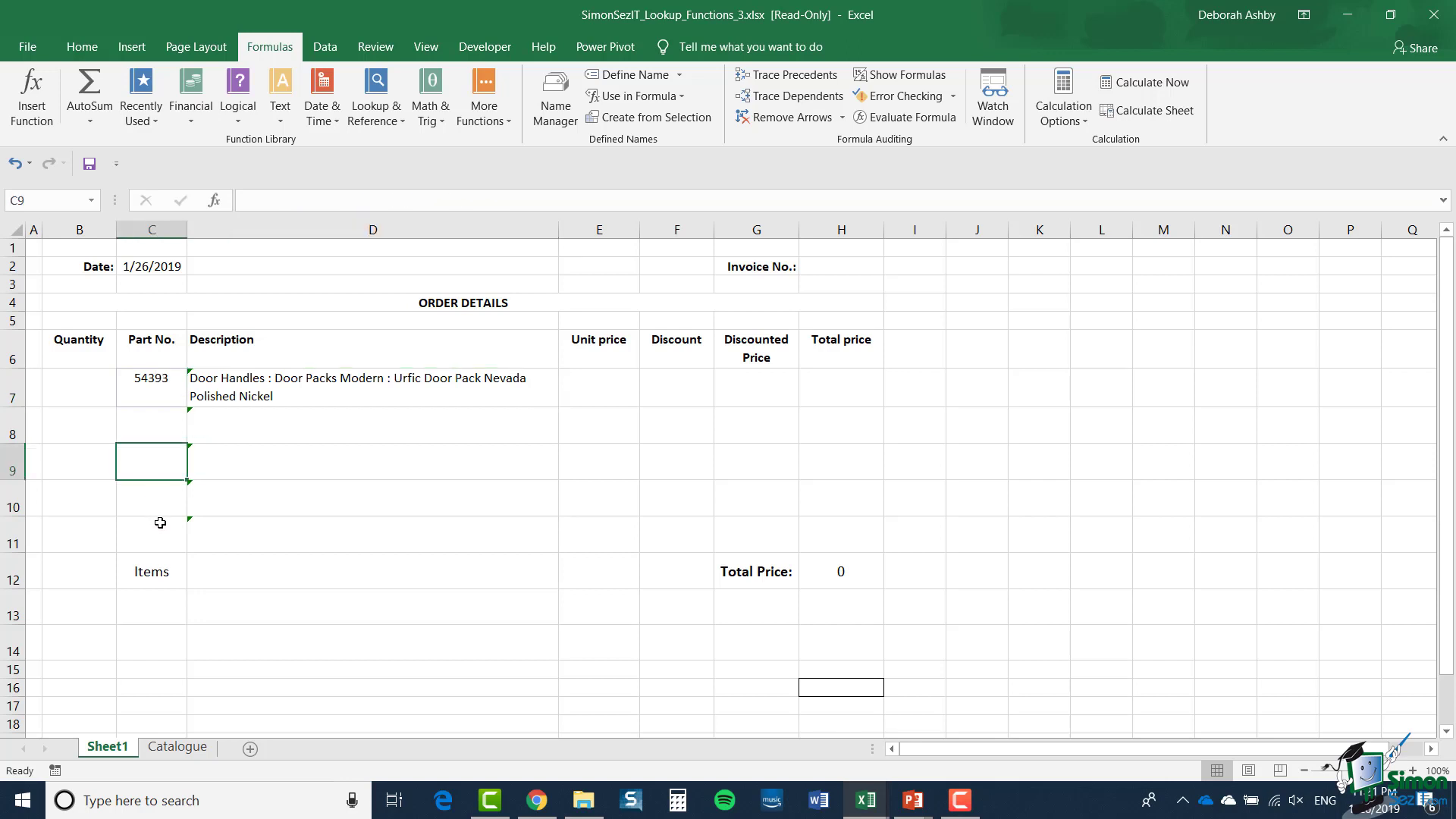
text(1234)
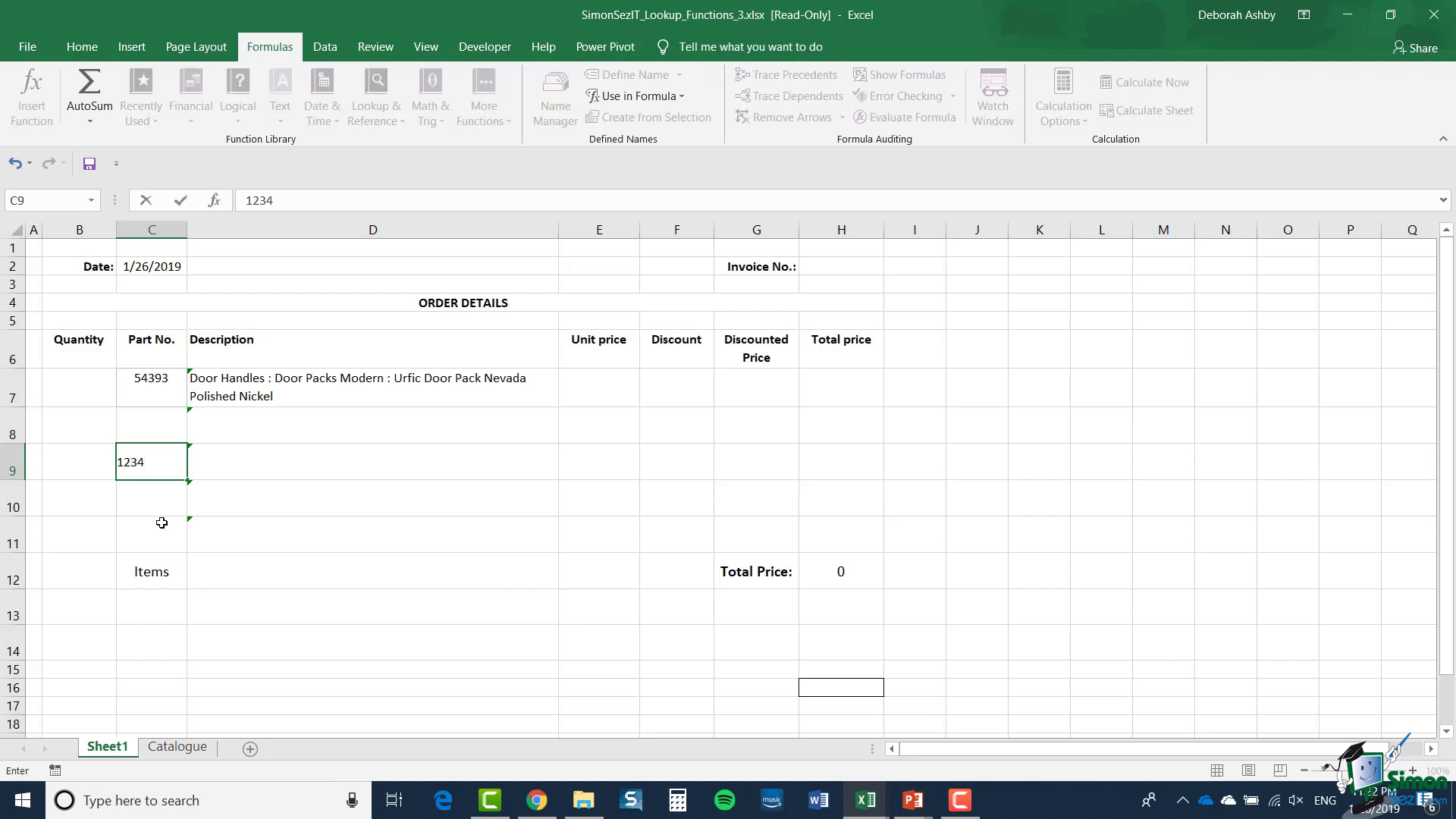
key(Return)
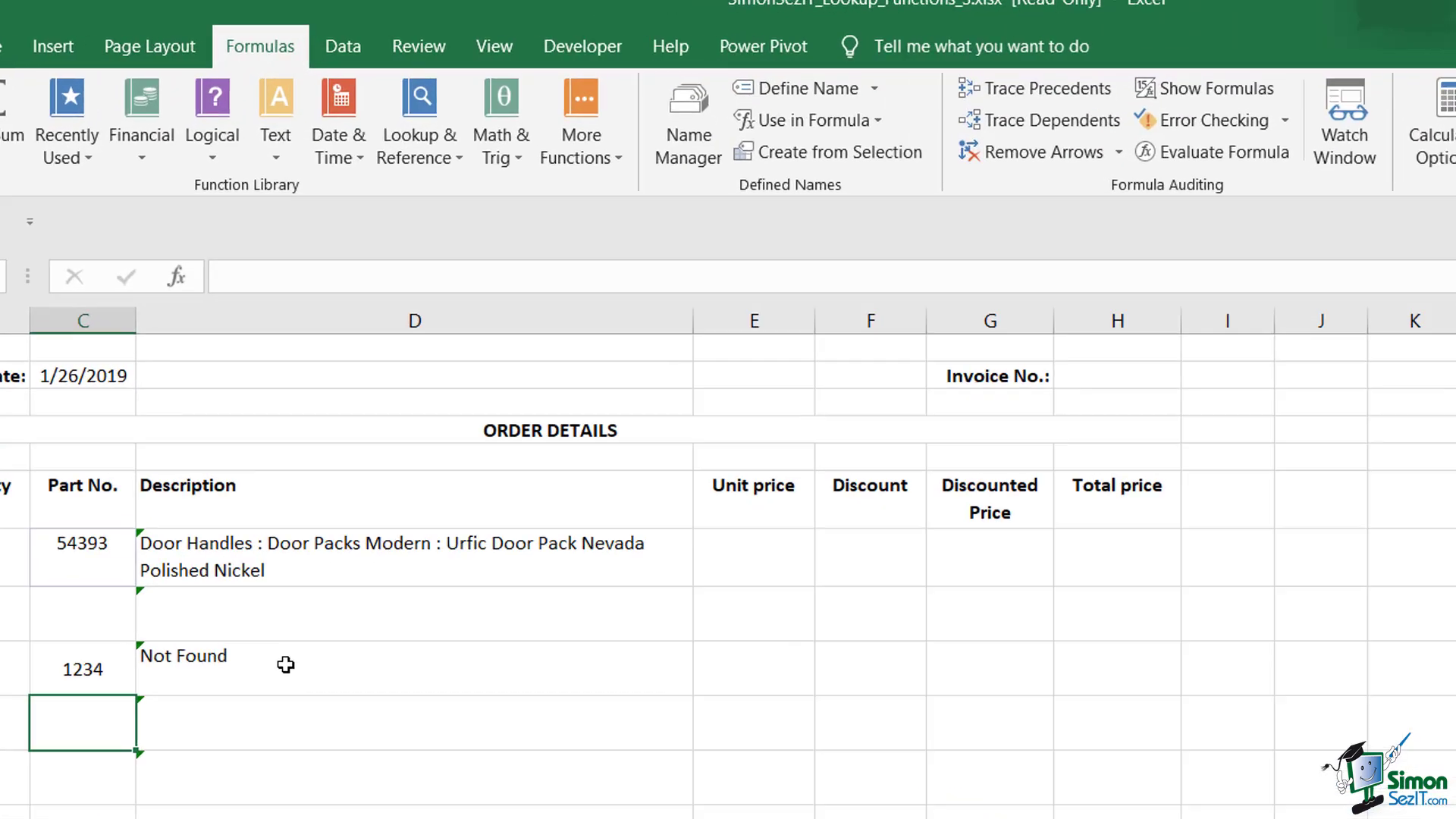
click(286, 459)
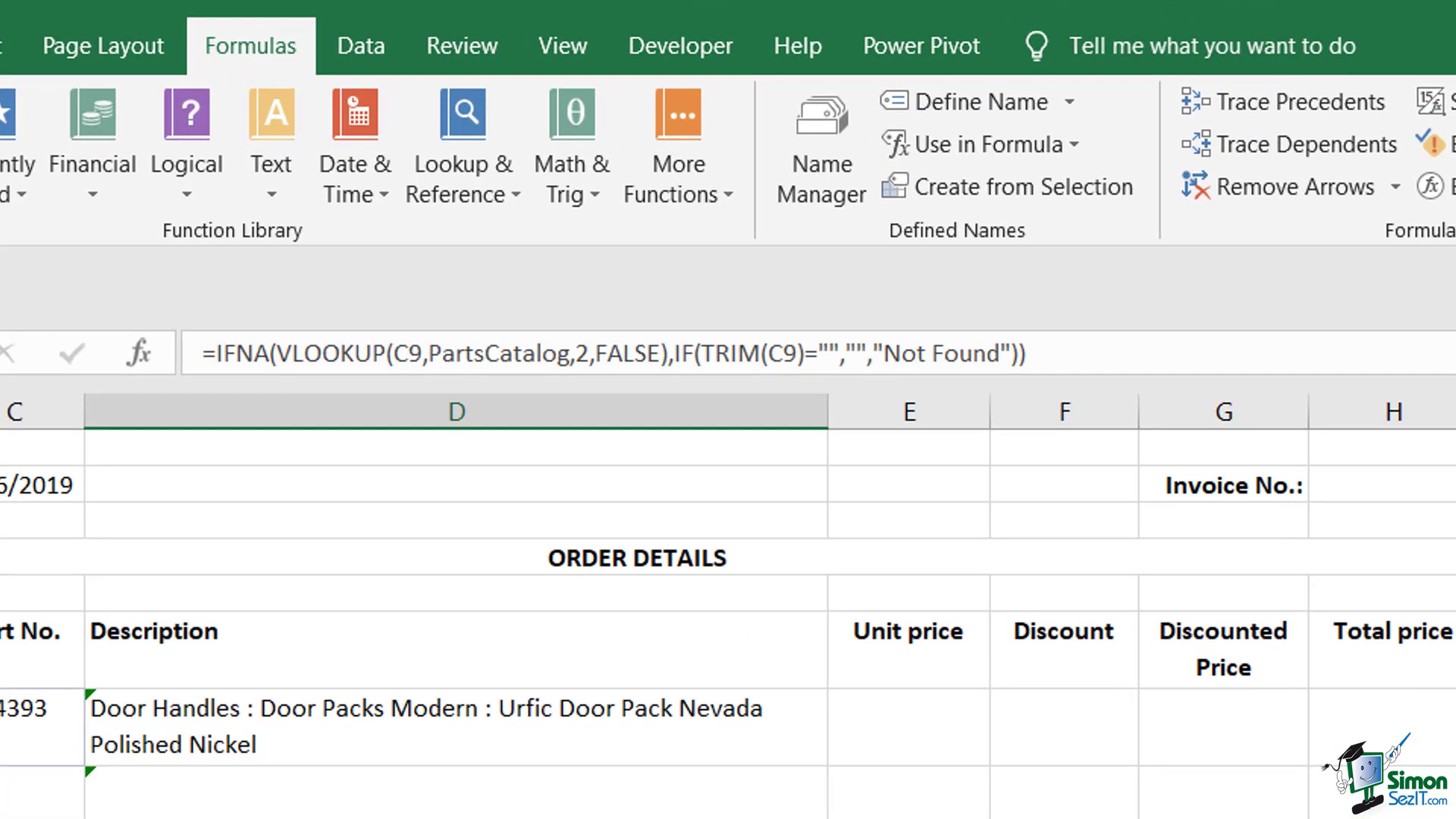
key(Escape)
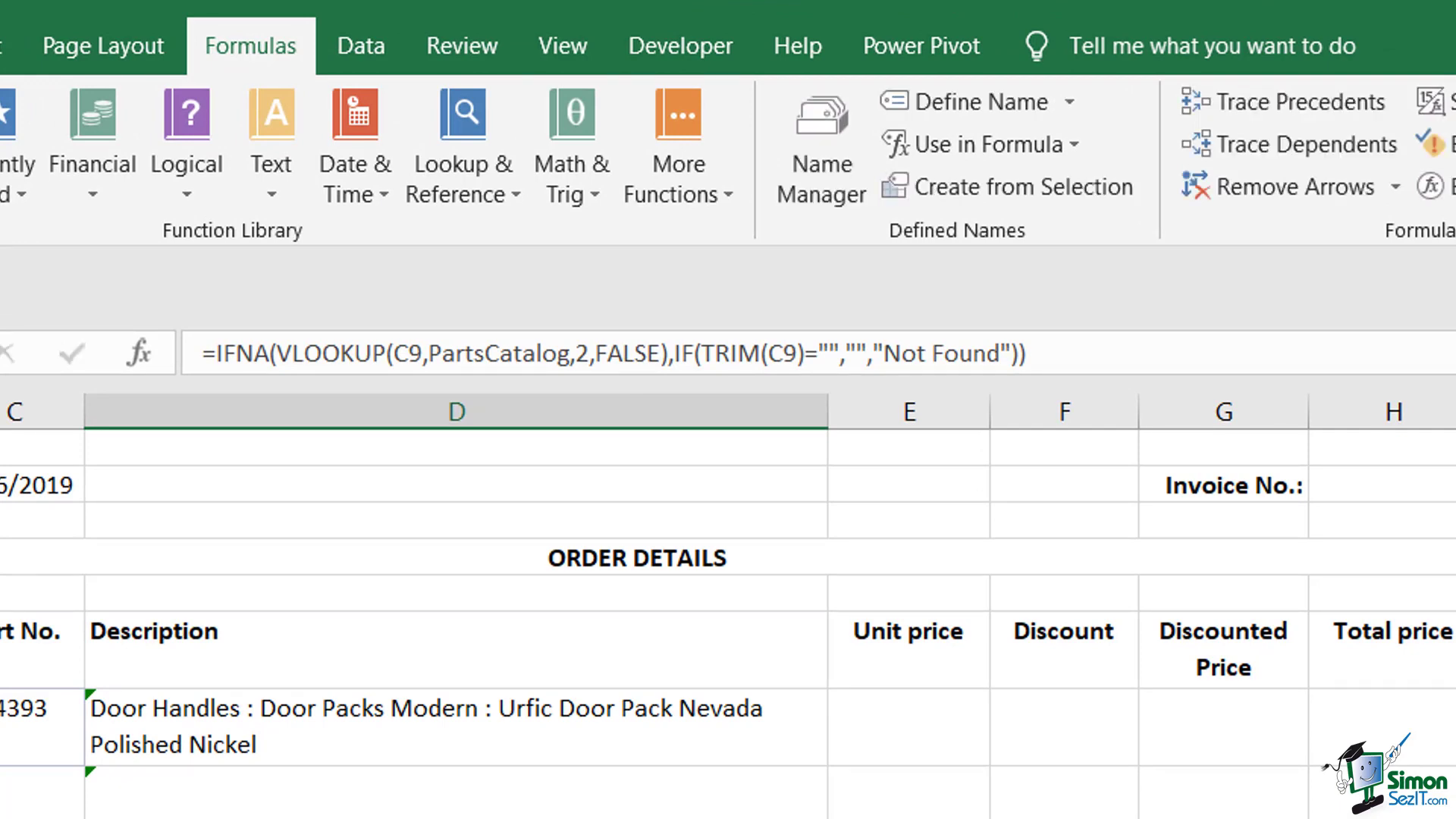